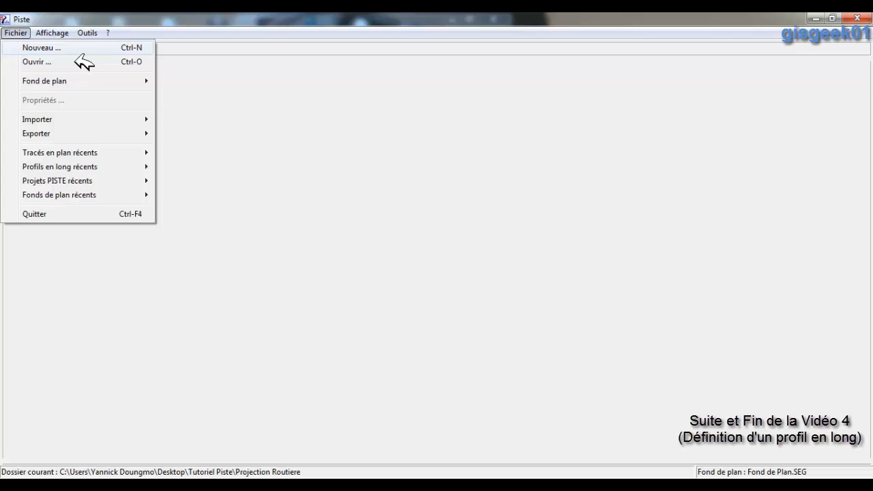
Open the longitudinal design file "Profil en Long.dpl" from the Projection Routiere folder
{"action": "left_click", "coordinate": [82, 62]}
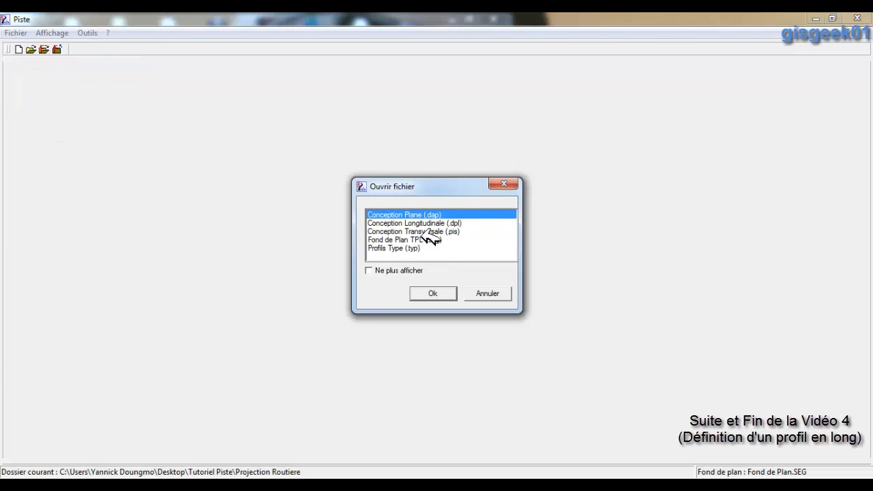
{"action": "left_click", "coordinate": [426, 223]}
{"action": "left_click", "coordinate": [433, 294]}
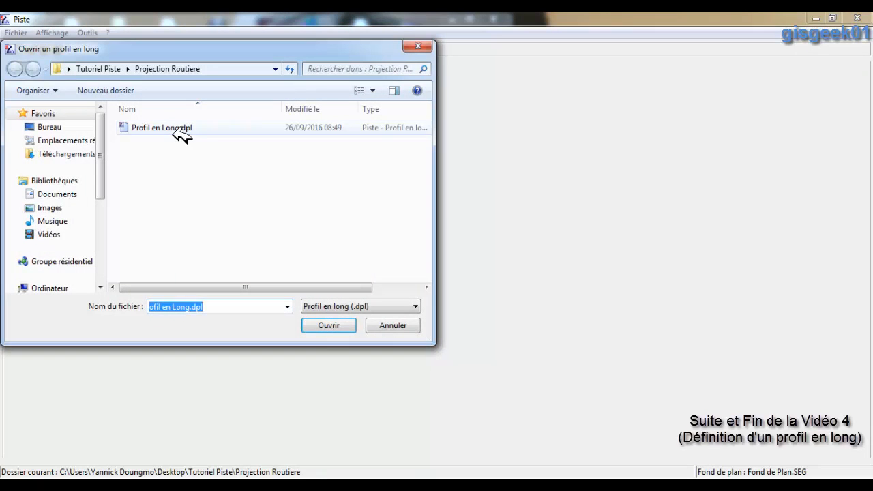
{"action": "left_click", "coordinate": [180, 130]}
{"action": "left_click", "coordinate": [348, 324]}
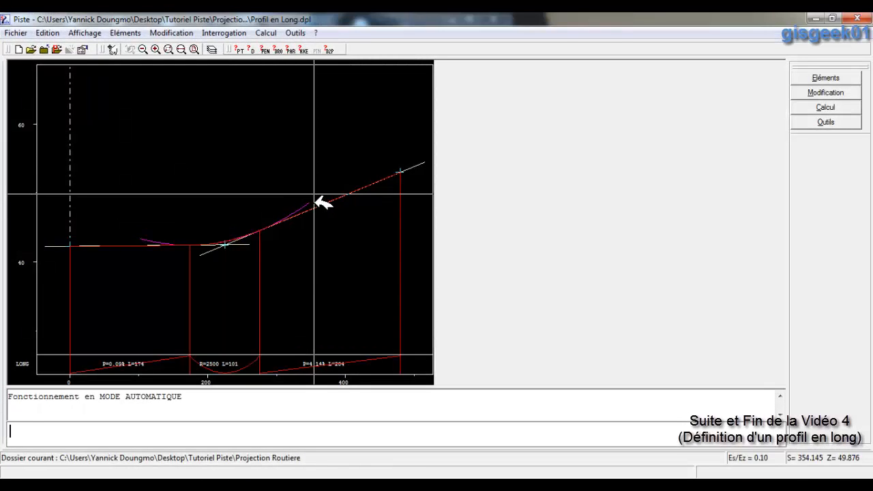
Tabulate the longitudinal profile with update of the existing Piste project "Tabulations.PIS"
{"action": "left_click", "coordinate": [266, 32]}
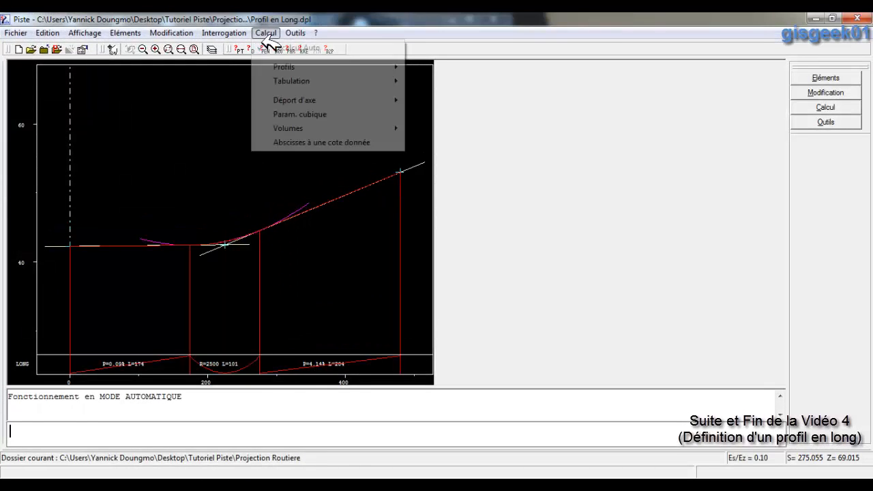
{"action": "mouse_move", "coordinate": [318, 81]}
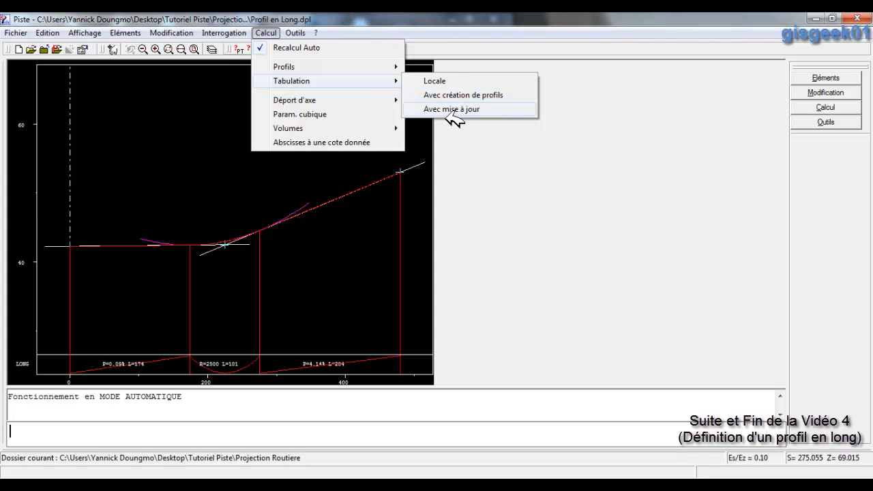
{"action": "left_click", "coordinate": [450, 109]}
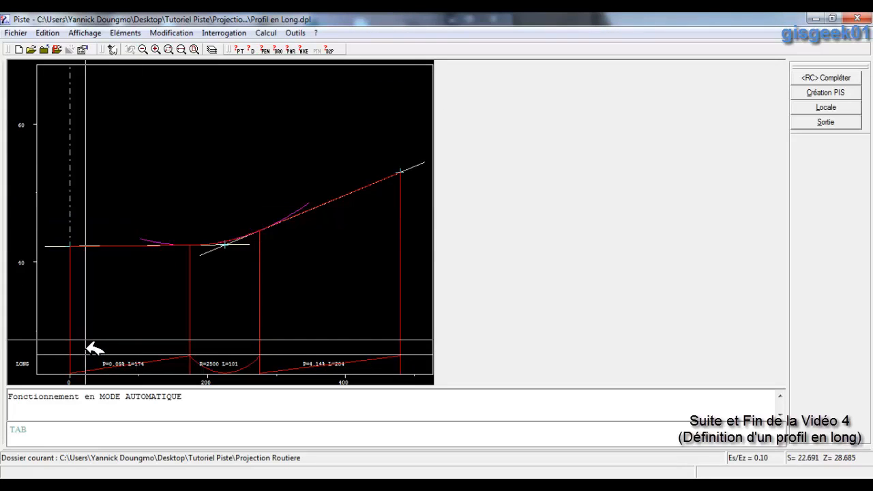
{"action": "key", "text": "Return"}
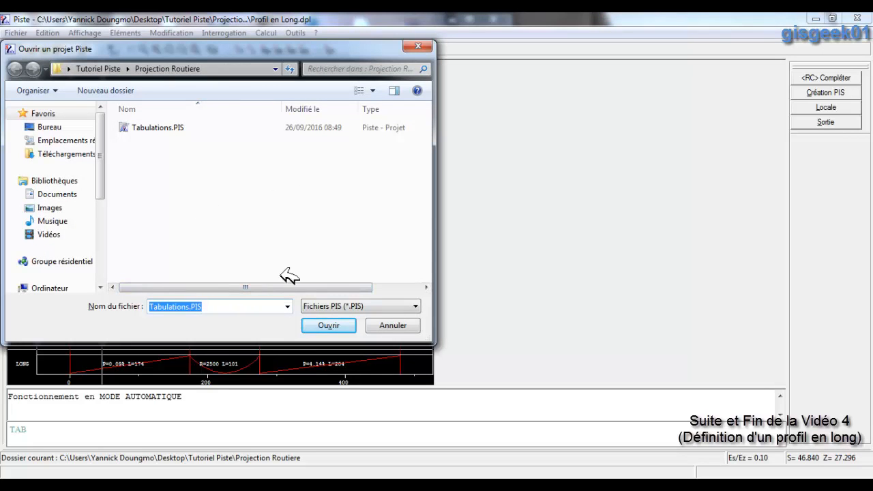
{"action": "left_click", "coordinate": [335, 326]}
Enlarge the results area and examine the longitudinal profile tabulation from the first to the last profile
{"action": "left_click_drag", "start_coordinate": [265, 395], "coordinate": [372, 91]}
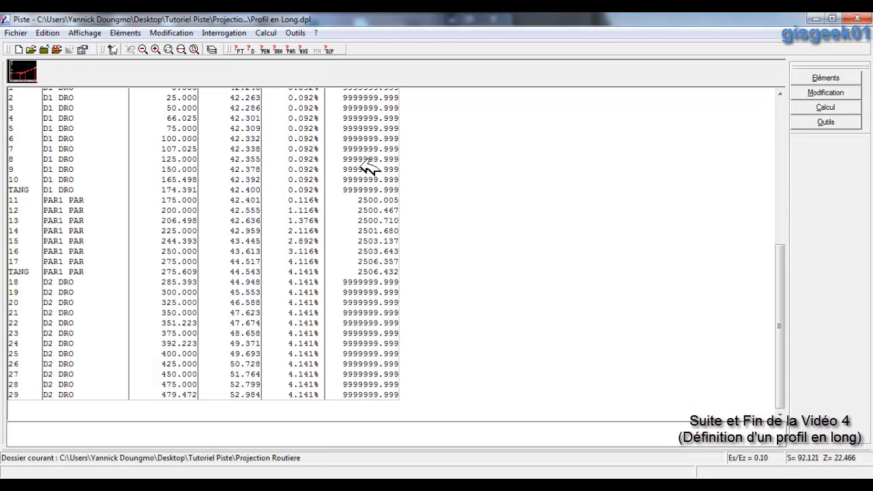
{"action": "scroll", "coordinate": [381, 167], "scroll_direction": "up", "scroll_amount": 3}
{"action": "scroll", "coordinate": [382, 167], "scroll_direction": "down", "scroll_amount": 3}
{"action": "scroll", "coordinate": [389, 163], "scroll_direction": "up", "scroll_amount": 2}
{"action": "scroll", "coordinate": [392, 162], "scroll_direction": "down", "scroll_amount": 1}
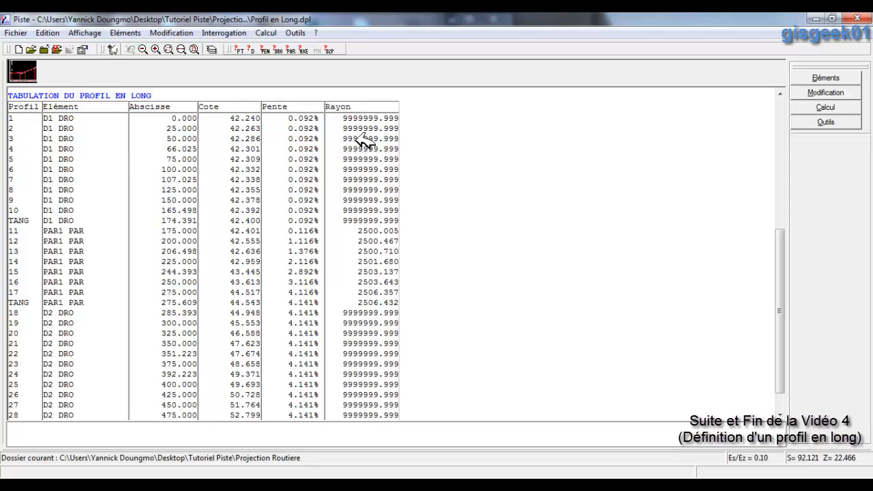
{"action": "scroll", "coordinate": [361, 157], "scroll_direction": "down", "scroll_amount": 1}
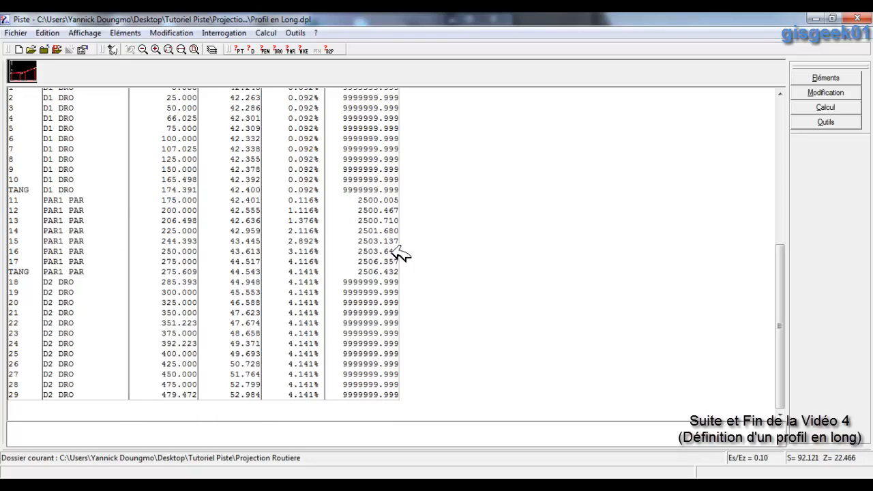
Shrink the results area to bring back the profile drawing and close the longitudinal profile file
{"action": "left_click_drag", "start_coordinate": [433, 88], "coordinate": [429, 360]}
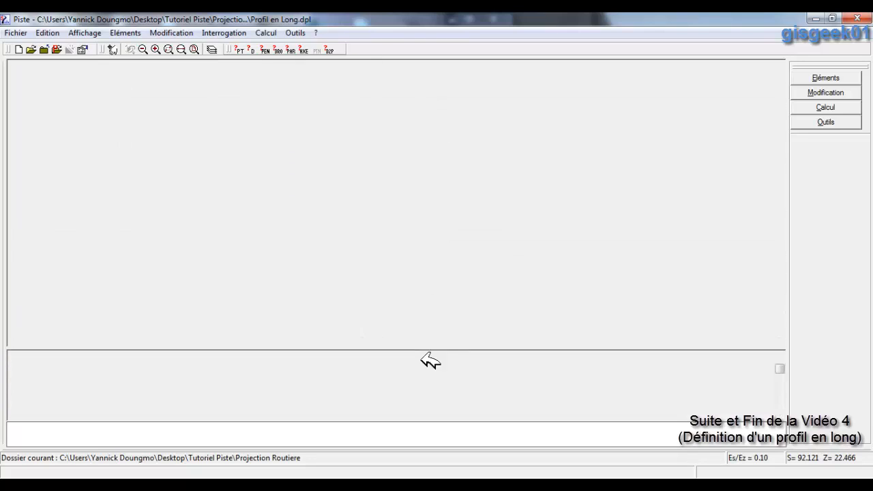
{"action": "left_click", "coordinate": [16, 34]}
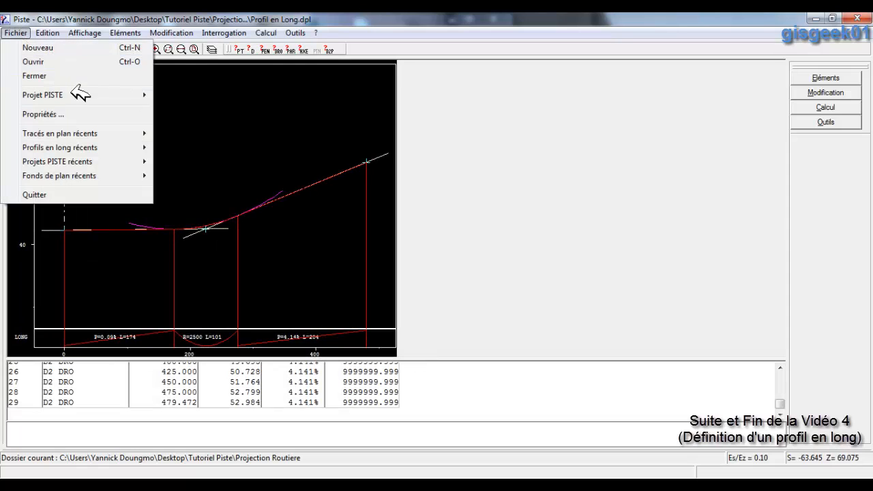
{"action": "left_click", "coordinate": [73, 76]}
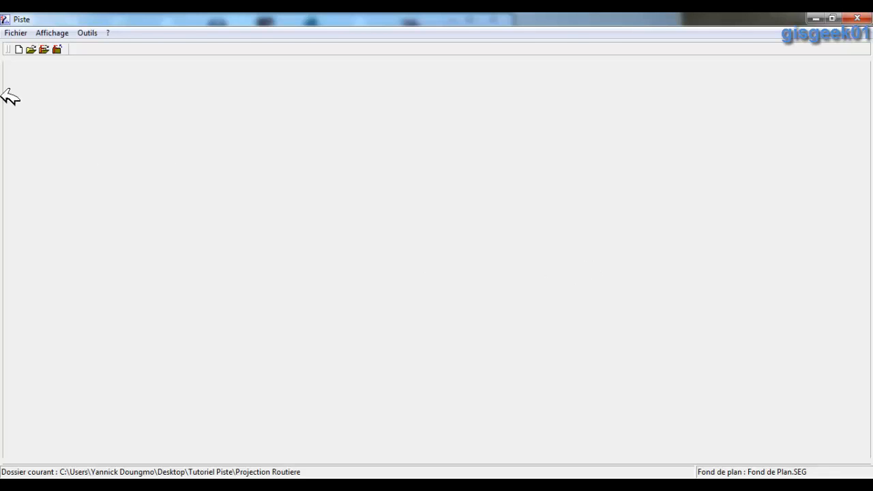
Open the transverse design project "Tabulations.PIS" and accept its file information summary
{"action": "left_click", "coordinate": [15, 33]}
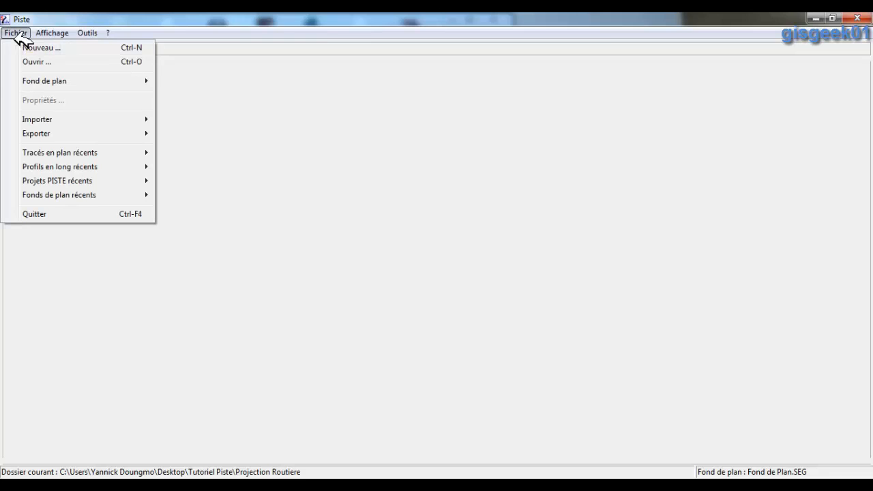
{"action": "left_click", "coordinate": [83, 62]}
{"action": "left_click", "coordinate": [436, 232]}
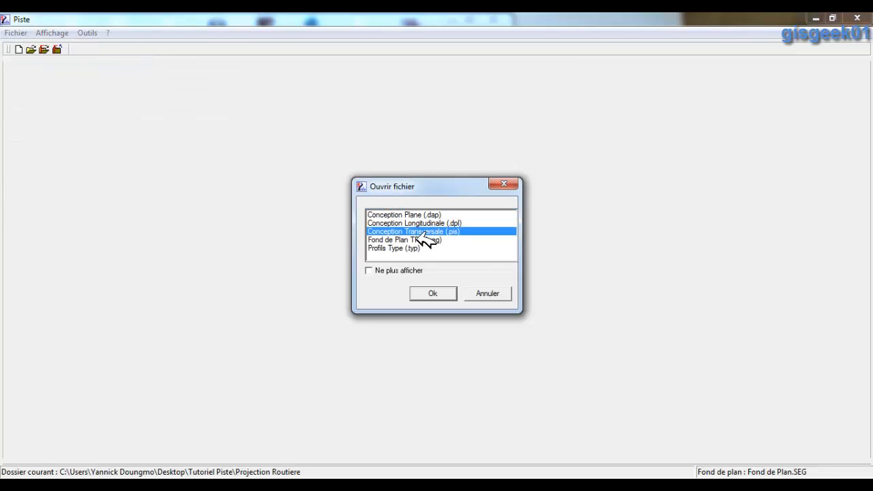
{"action": "left_click", "coordinate": [433, 295]}
{"action": "left_click", "coordinate": [199, 130]}
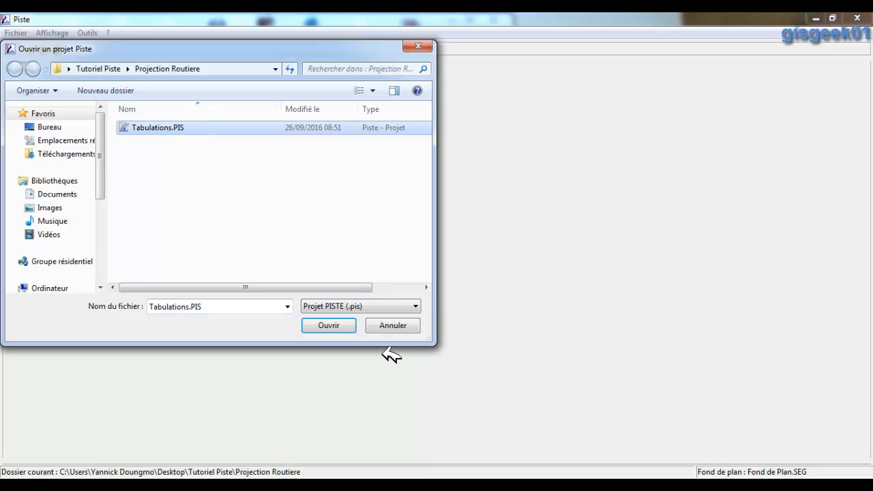
{"action": "left_click", "coordinate": [335, 325]}
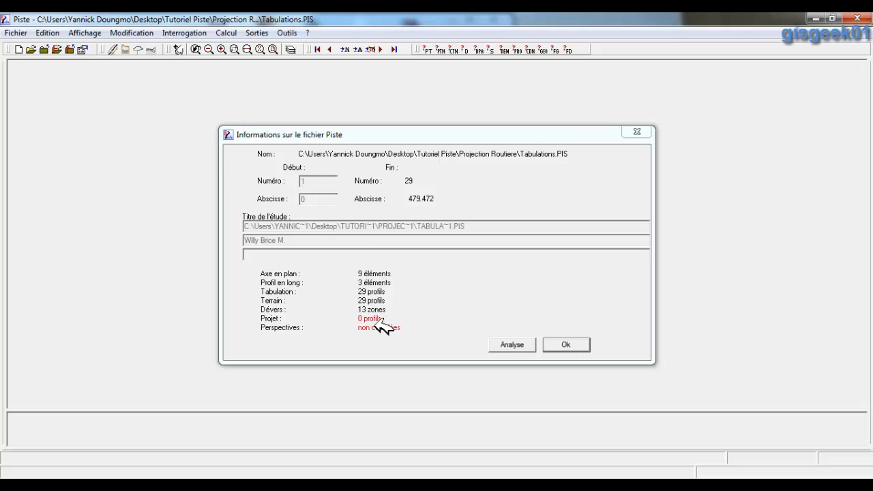
{"action": "left_click", "coordinate": [567, 346]}
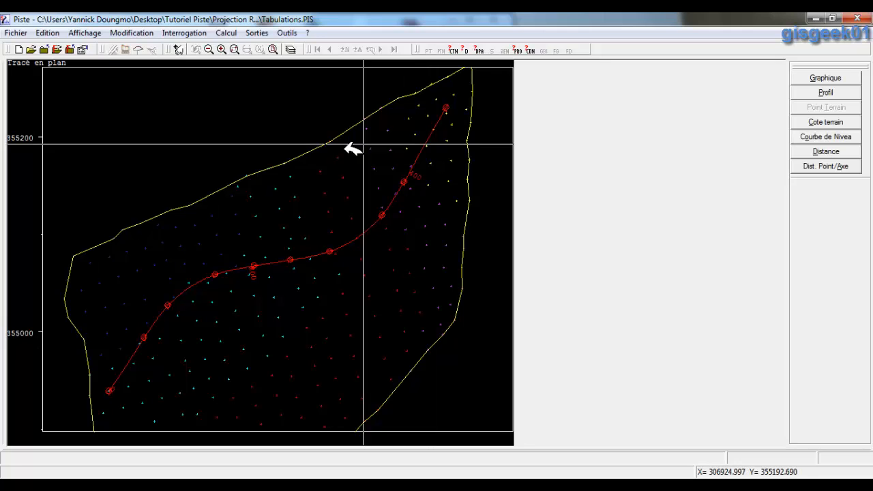
Start the project calculation and create a new typical cross-section file named "Profil en Travers"
{"action": "left_click", "coordinate": [228, 34]}
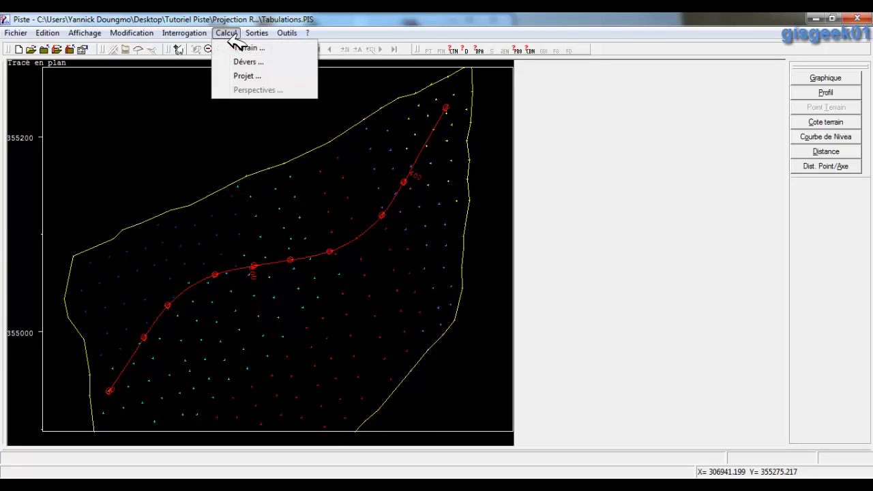
{"action": "left_click", "coordinate": [263, 77]}
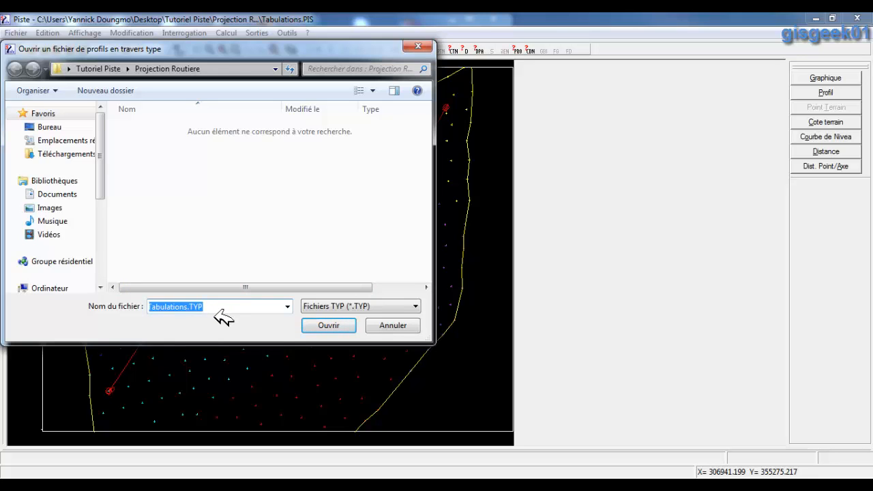
{"action": "type", "text": "Pro"}
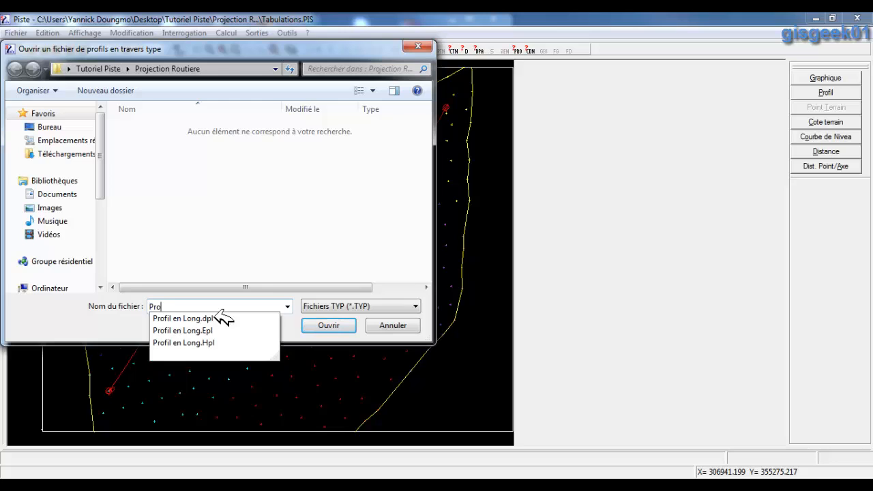
{"action": "type", "text": "fil en Travers"}
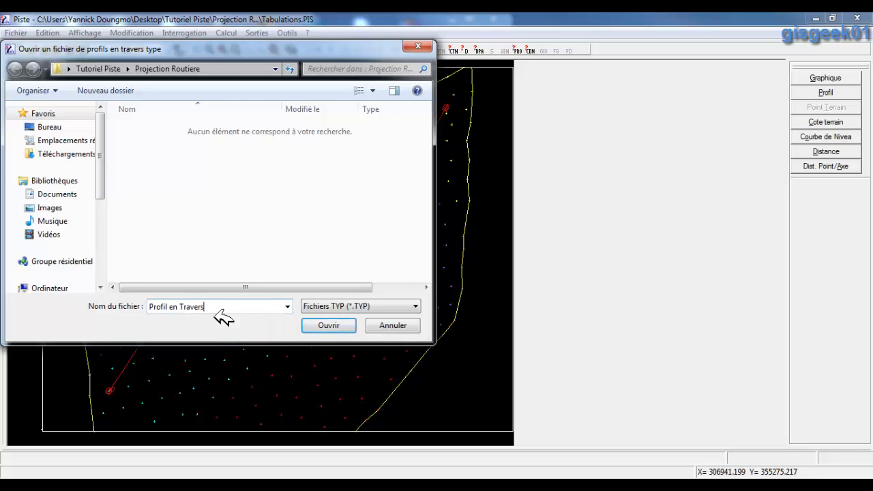
{"action": "left_click", "coordinate": [328, 325]}
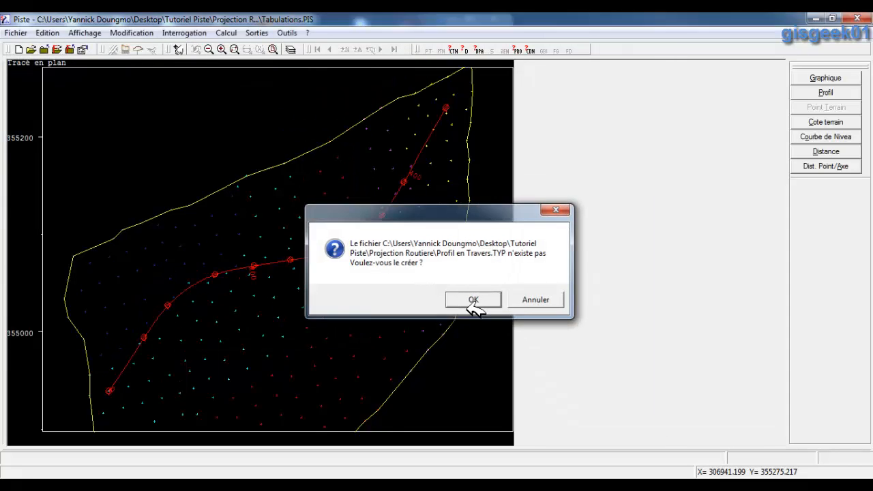
{"action": "left_click", "coordinate": [473, 300]}
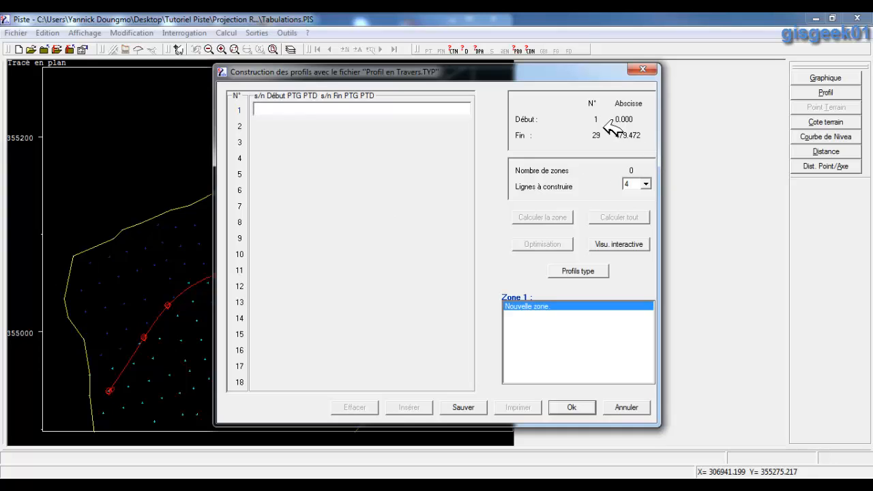
{"action": "left_click", "coordinate": [645, 184]}
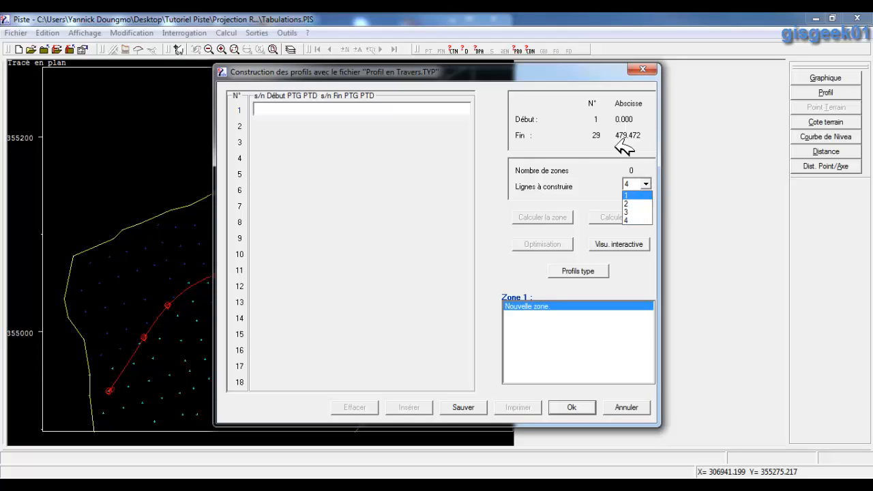
{"action": "left_click", "coordinate": [593, 183]}
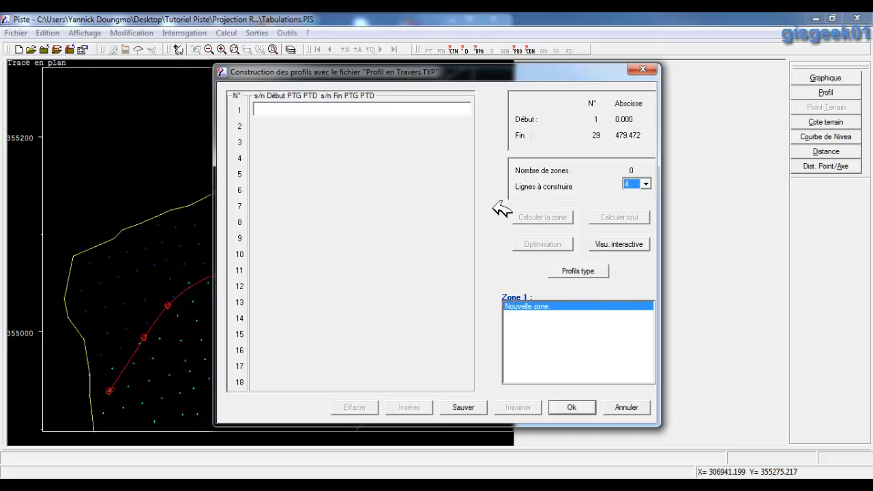
Create a new blank typical profile named PT in the "Profil en Travers.TYP" file
{"action": "left_click", "coordinate": [603, 274]}
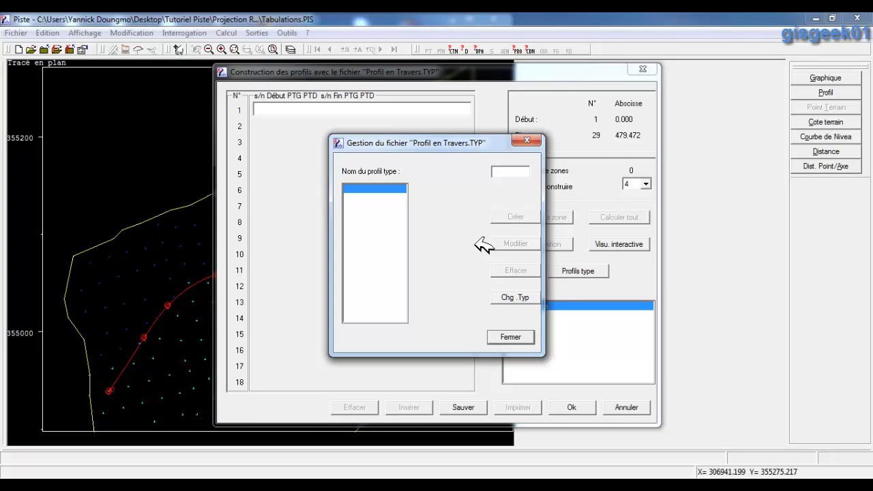
{"action": "left_click", "coordinate": [515, 175]}
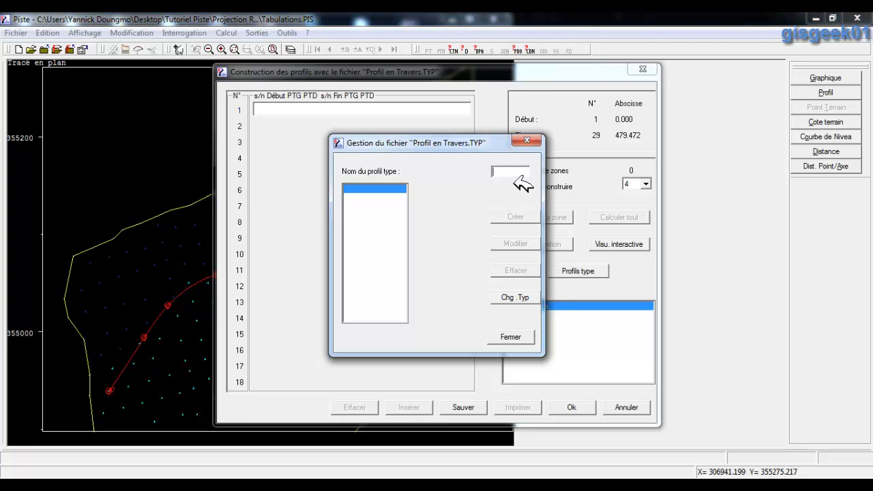
{"action": "type", "text": "PT"}
{"action": "left_click", "coordinate": [520, 218]}
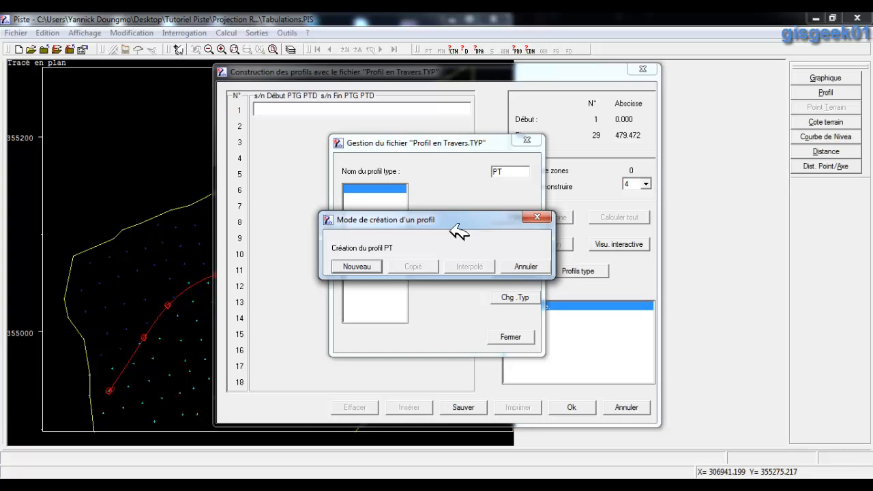
{"action": "left_click", "coordinate": [374, 267]}
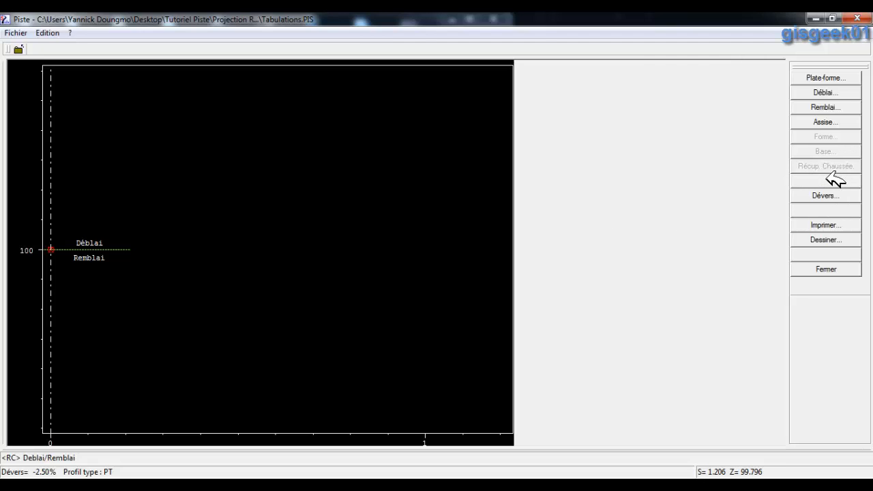
Set the platform's roadway (Chaussée) width L to 4, preview it and move the dialog clear of the drawing
{"action": "left_click", "coordinate": [836, 79]}
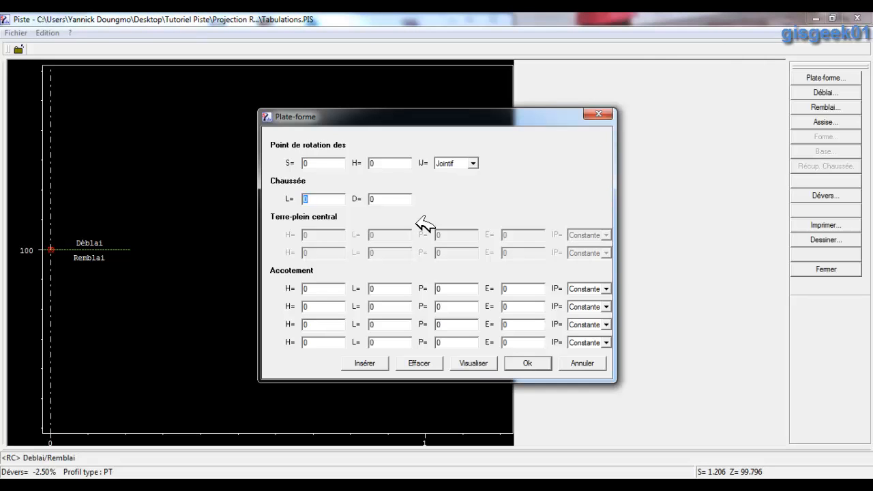
{"action": "type", "text": "4"}
{"action": "left_click", "coordinate": [484, 368]}
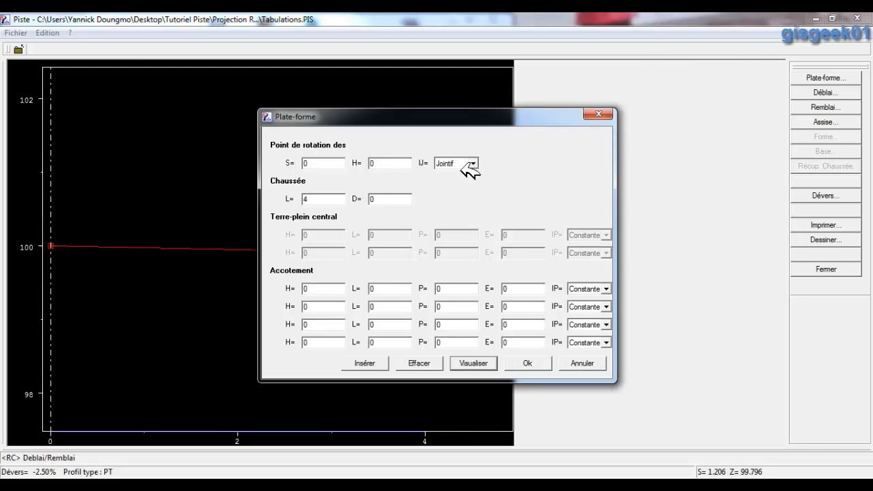
{"action": "left_click_drag", "start_coordinate": [469, 121], "coordinate": [697, 108]}
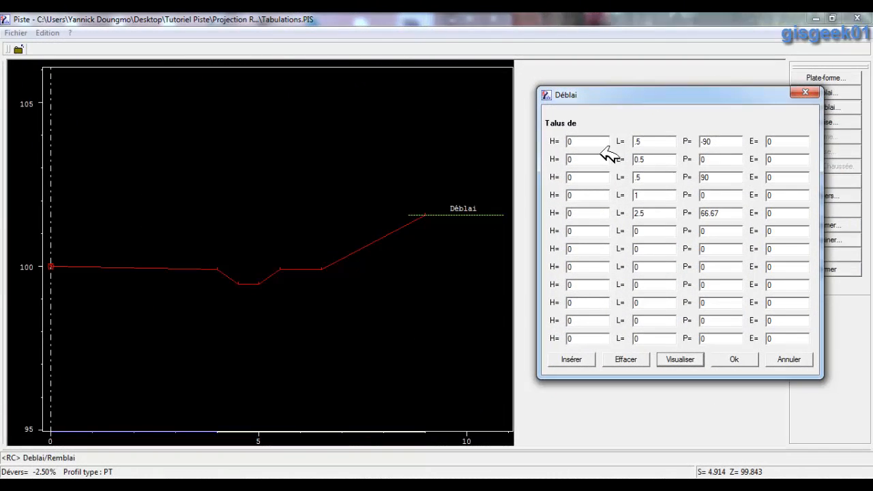
Check the meaning of the H and L fields for the first cut slope (Déblai) segment
{"action": "mouse_move", "coordinate": [604, 156]}
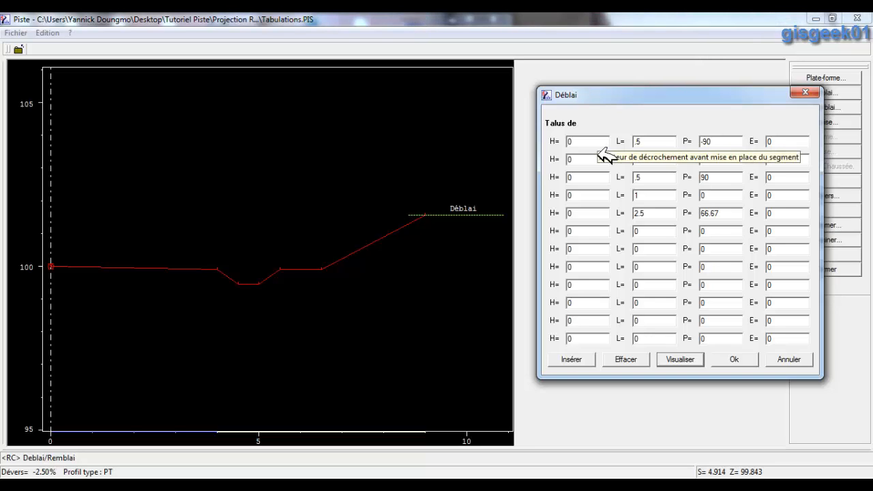
{"action": "mouse_move", "coordinate": [664, 156]}
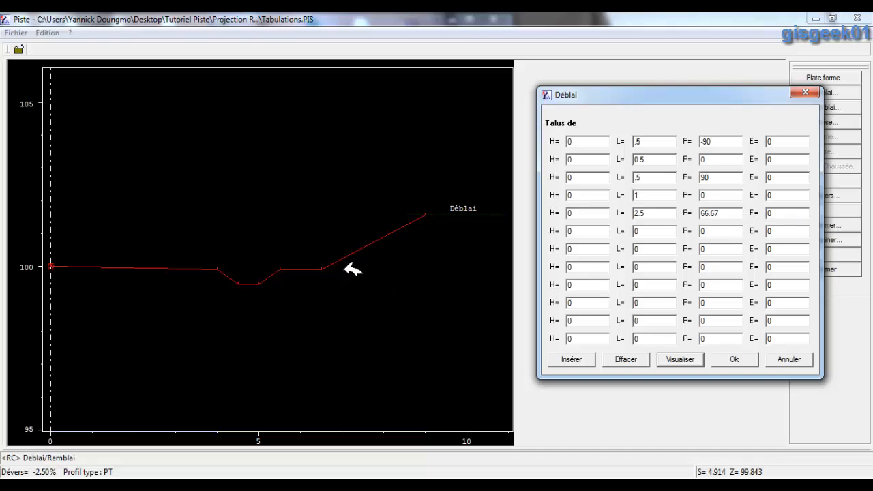
Accept the cut slope (Déblai) definition made of five segments
{"action": "left_click", "coordinate": [656, 233]}
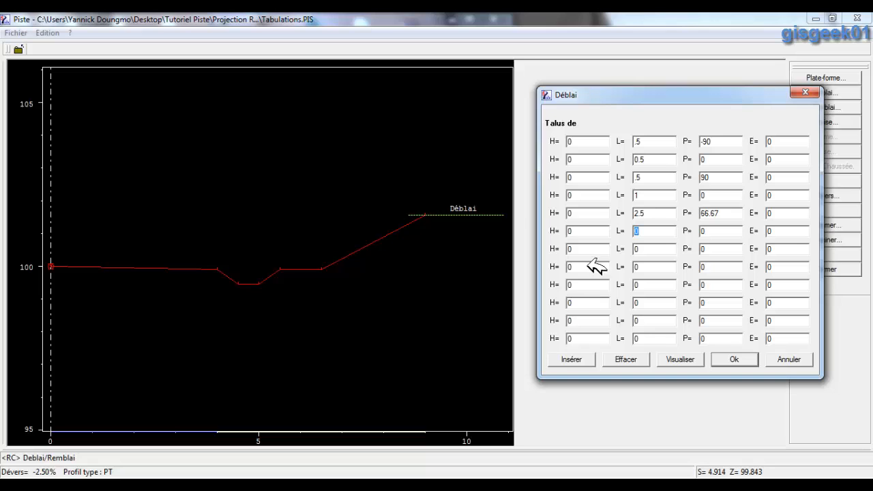
{"action": "left_click", "coordinate": [750, 362]}
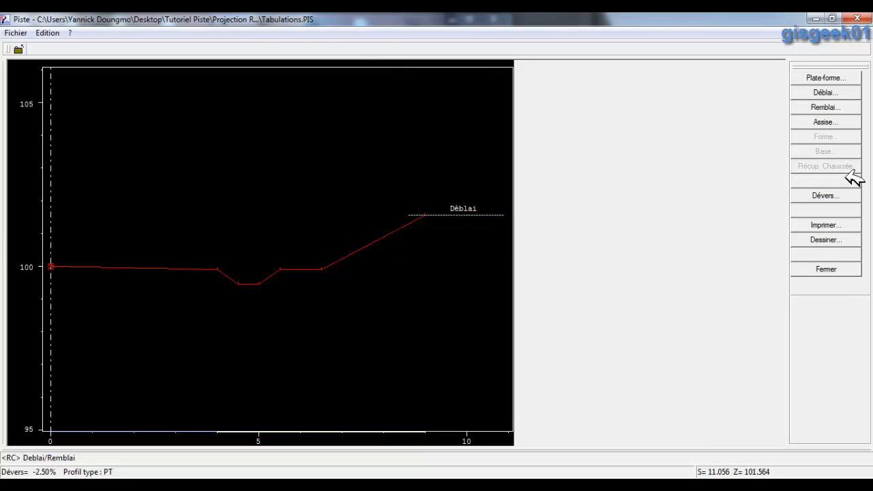
Define the fill slope (Remblai) with L .5, P -90 and a toe ditch with both L 0.3, P1 and P2 90, L0 .3, H1 0.25, H2 .6
{"action": "left_click", "coordinate": [846, 109]}
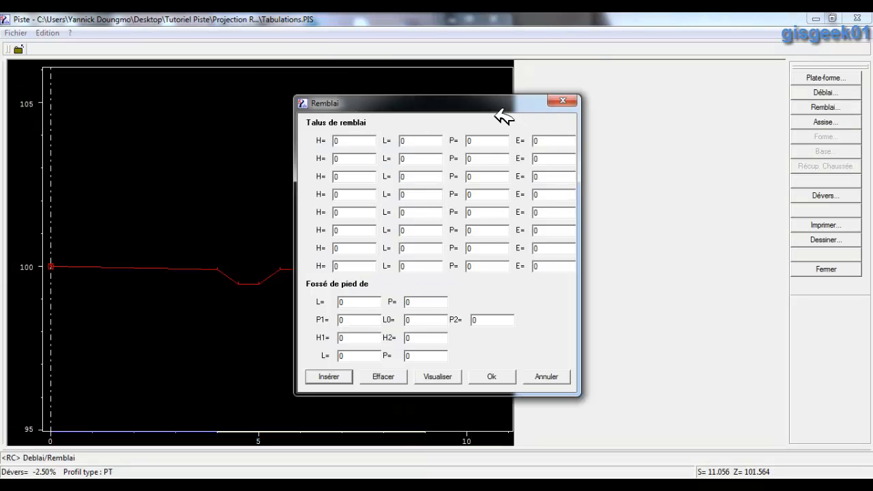
{"action": "left_click_drag", "start_coordinate": [505, 104], "coordinate": [622, 97]}
{"action": "left_click", "coordinate": [566, 370]}
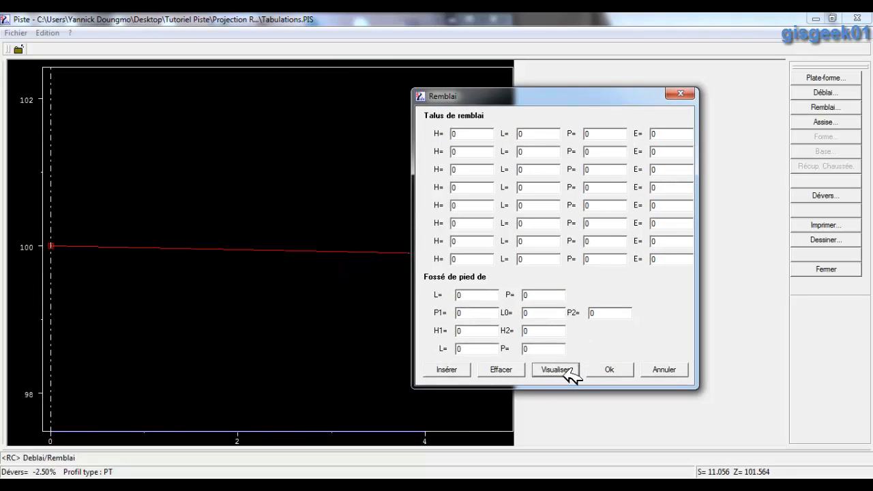
{"action": "left_click_drag", "start_coordinate": [549, 102], "coordinate": [644, 94]}
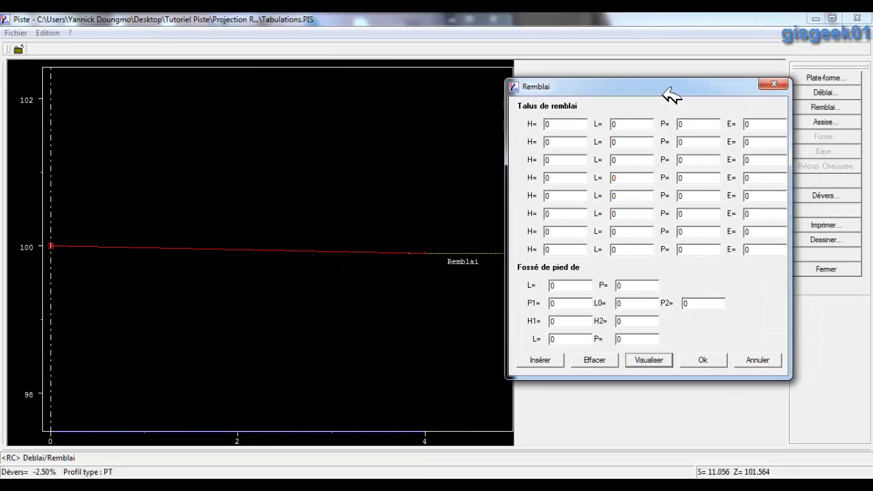
{"action": "left_click", "coordinate": [637, 125]}
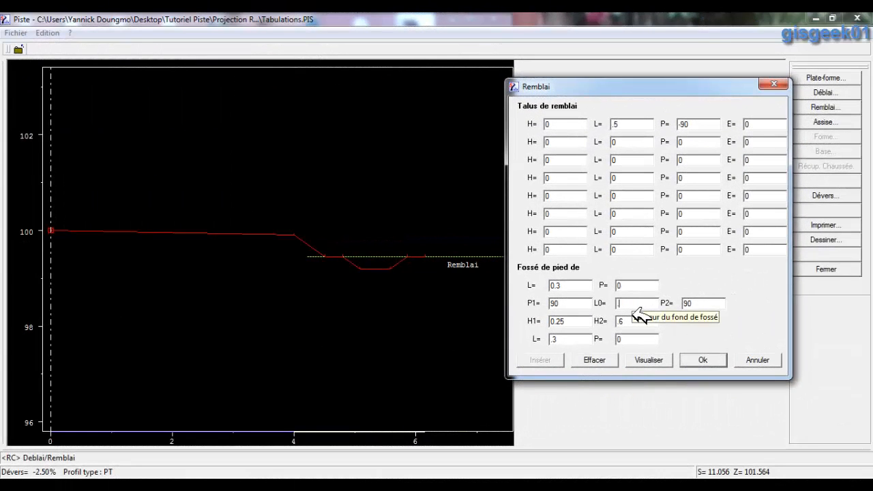
{"action": "type", "text": ".3"}
{"action": "left_click", "coordinate": [658, 366]}
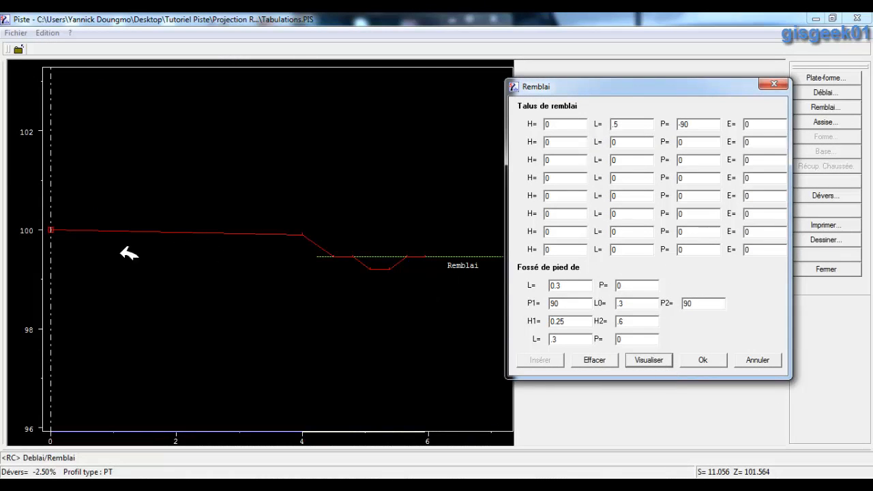
{"action": "left_click", "coordinate": [704, 361]}
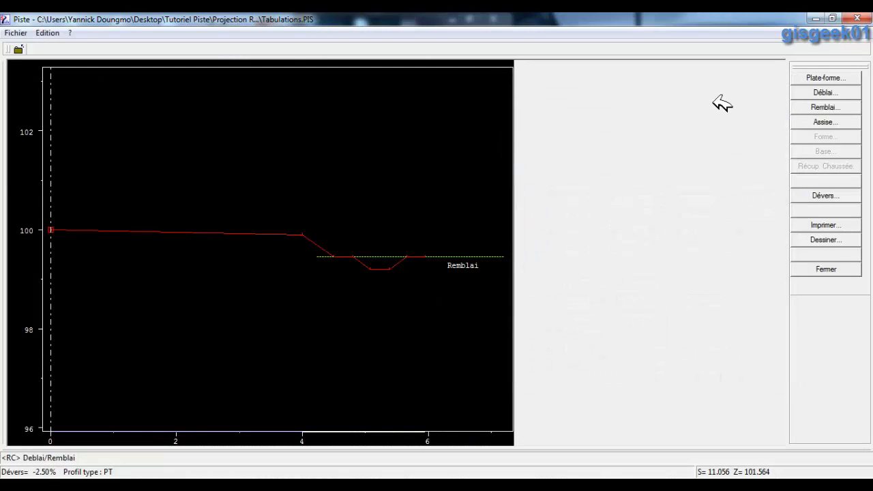
Set the Assise layer's depth E under the roadway to .2, preview it and accept the layer
{"action": "left_click", "coordinate": [830, 125]}
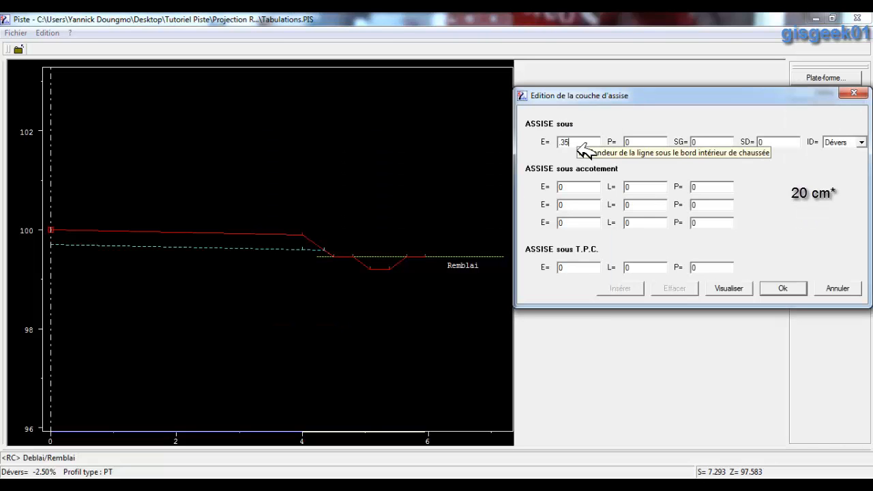
{"action": "key", "text": "BackSpace"}
{"action": "key", "text": "BackSpace"}
{"action": "key", "text": "BackSpace"}
{"action": "type", "text": "2"}
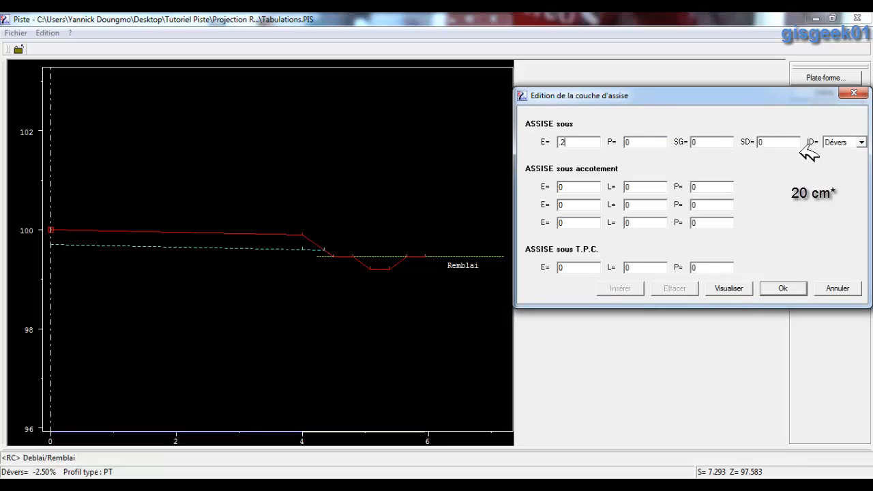
{"action": "left_click", "coordinate": [729, 292]}
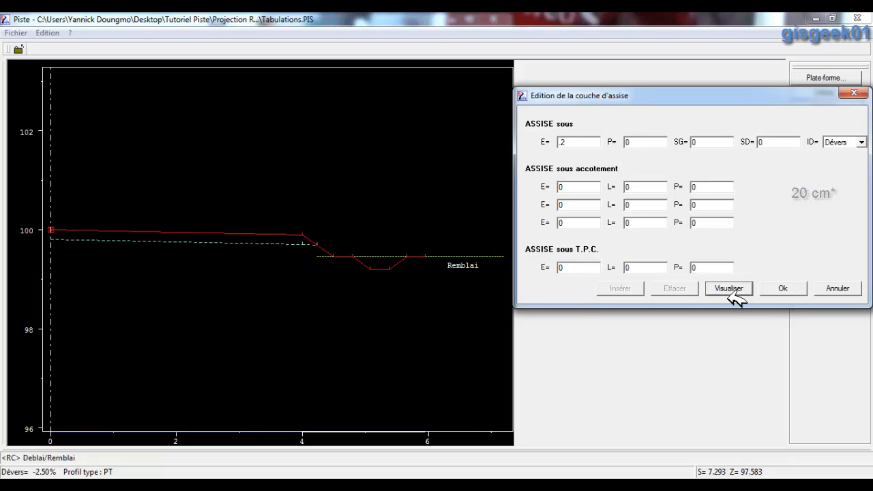
{"action": "left_click", "coordinate": [784, 289]}
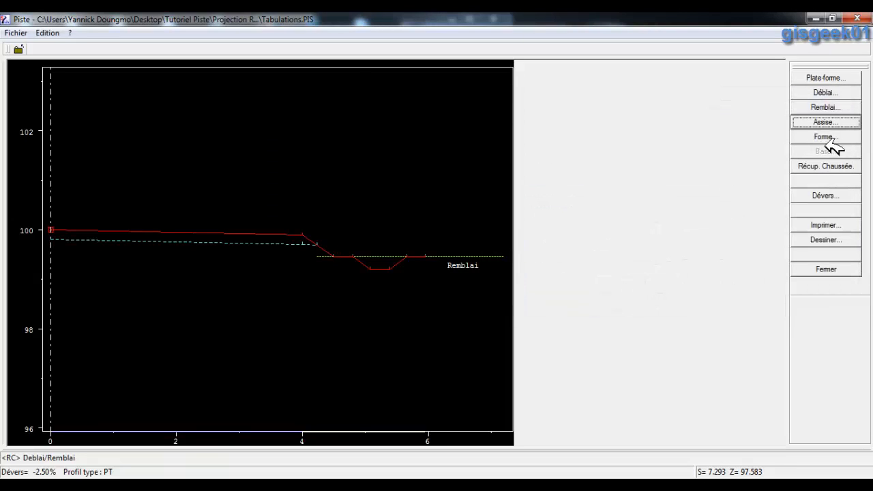
{"action": "left_click", "coordinate": [821, 138]}
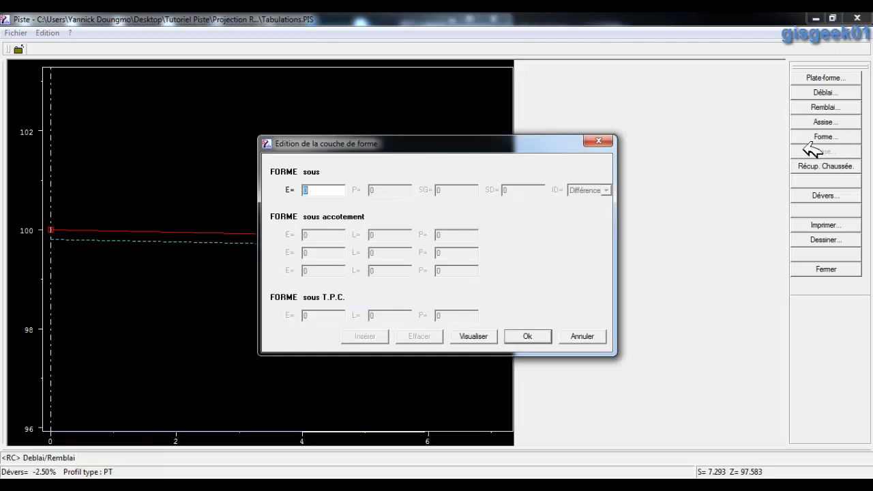
{"action": "left_click_drag", "start_coordinate": [423, 148], "coordinate": [564, 140]}
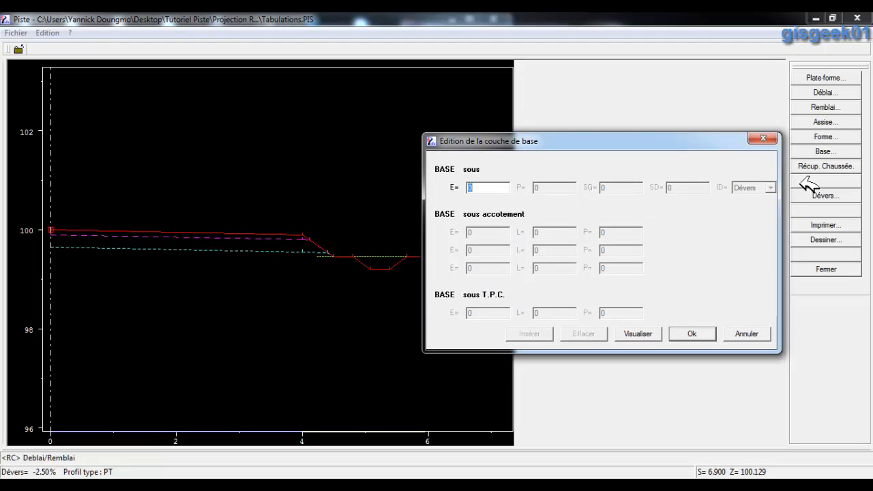
{"action": "left_click", "coordinate": [771, 139]}
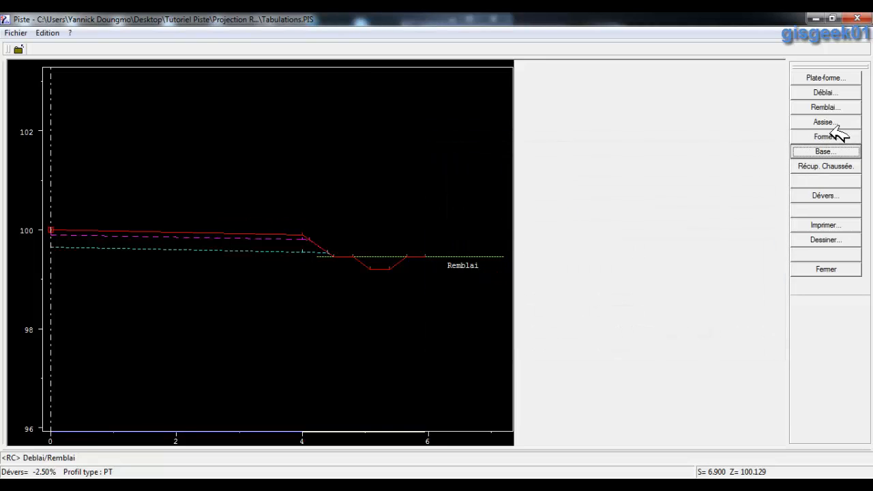
Set the Forme layer's depth E under the roadway to 0.25, preview it and accept the layer
{"action": "left_click", "coordinate": [833, 138]}
{"action": "type", "text": "0.25"}
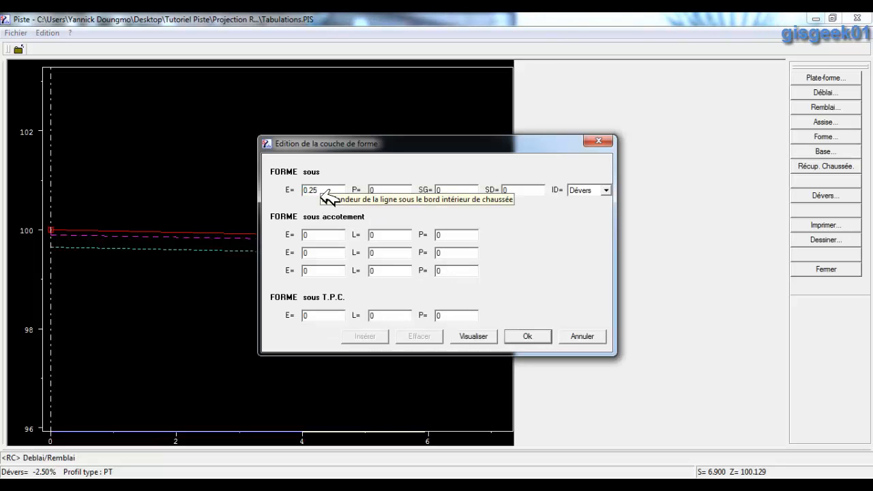
{"action": "left_click", "coordinate": [478, 338]}
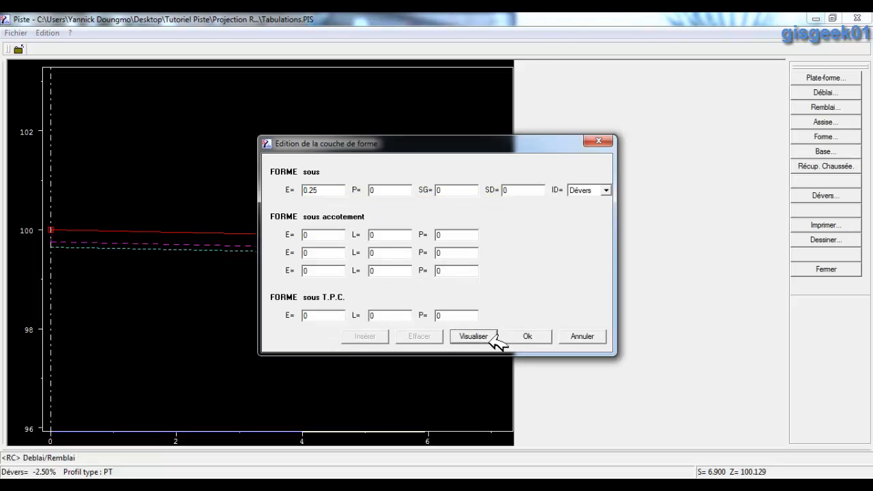
{"action": "left_click", "coordinate": [527, 337]}
Set the Base layer's depth E under the roadway to .1, preview it and accept the layer
{"action": "left_click", "coordinate": [825, 152]}
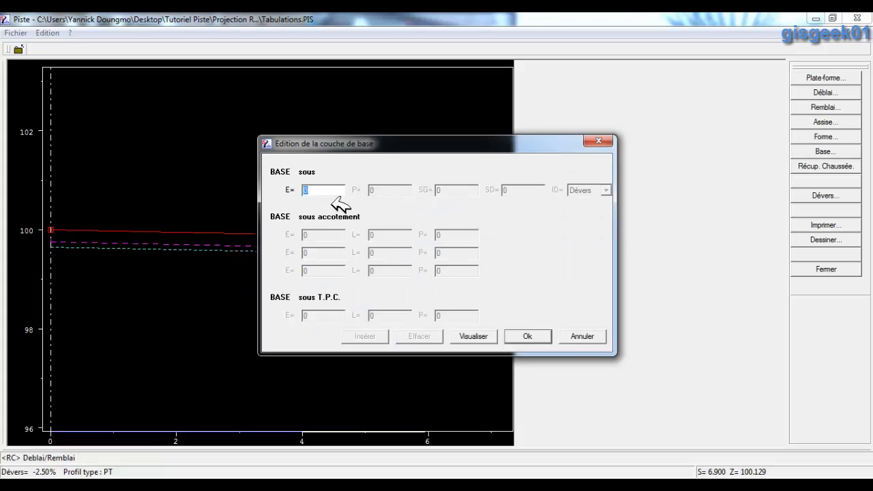
{"action": "type", "text": ".1"}
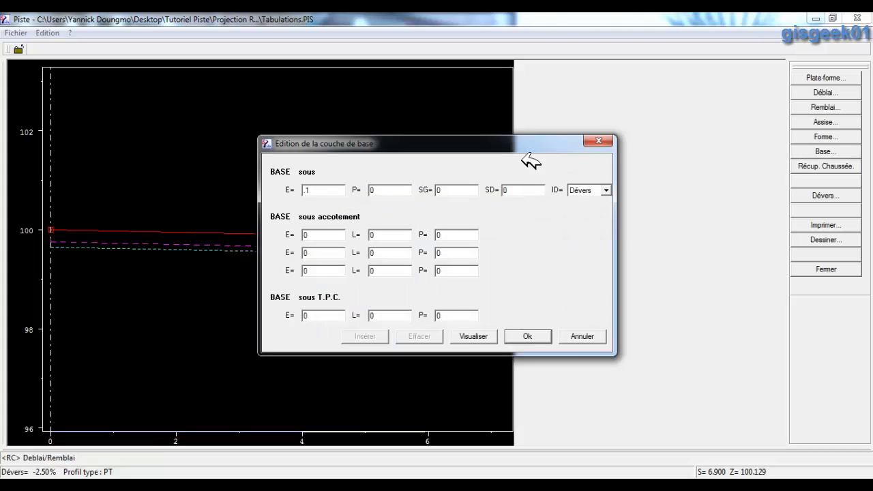
{"action": "left_click_drag", "start_coordinate": [503, 145], "coordinate": [607, 143]}
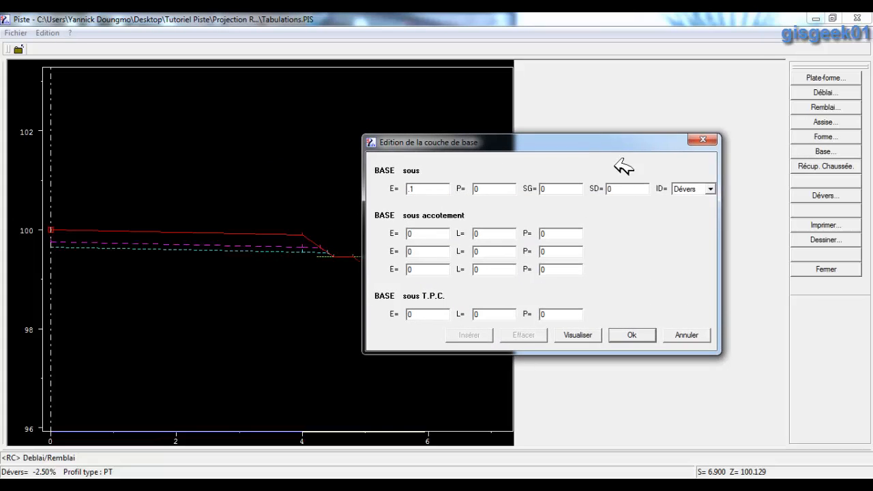
{"action": "left_click", "coordinate": [585, 344]}
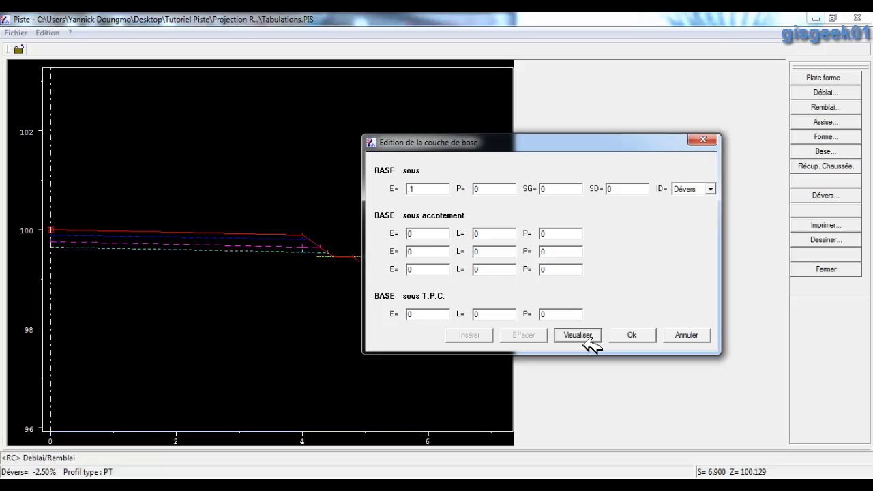
{"action": "left_click", "coordinate": [636, 338]}
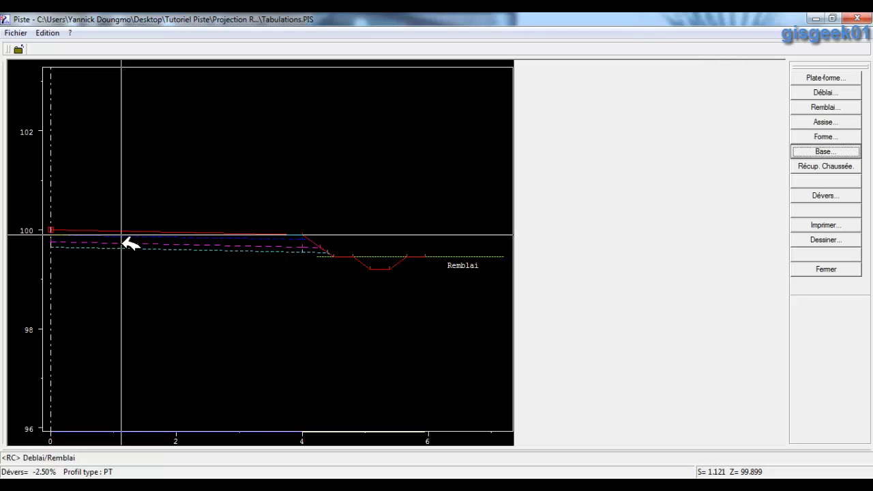
Close the PT typical profile, saving its modifications, and leave the typical profile file manager
{"action": "left_click", "coordinate": [828, 271]}
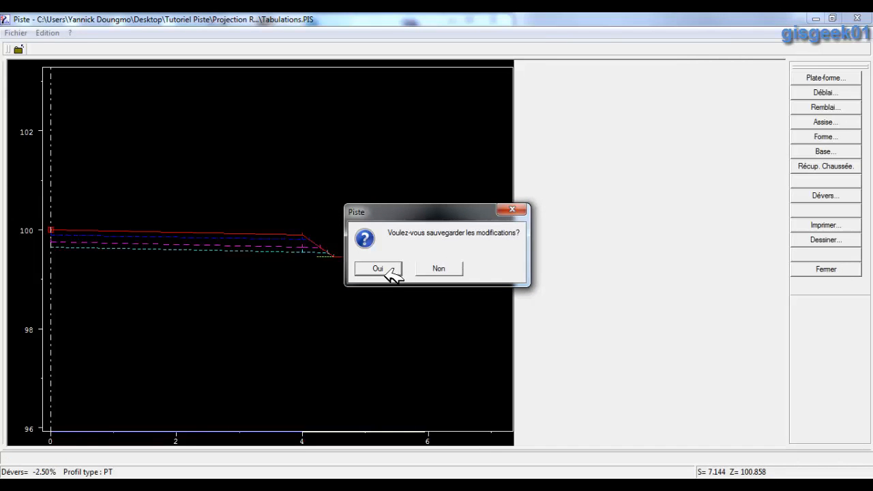
{"action": "left_click", "coordinate": [388, 267]}
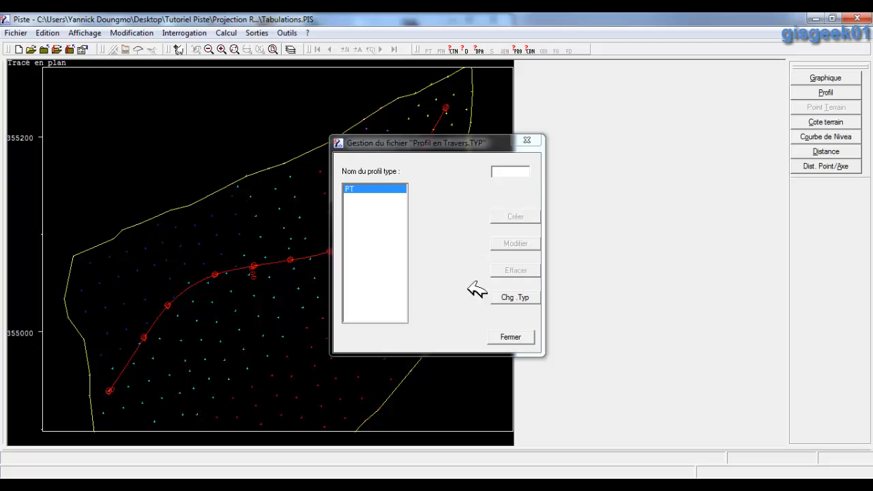
{"action": "left_click", "coordinate": [511, 340]}
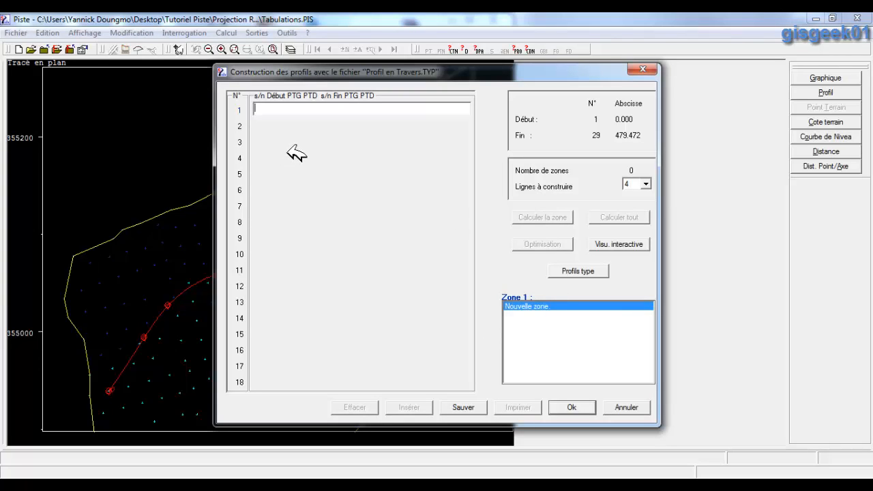
Define construction zone 1 as "1 PT PT 479.472 PT PT", running from profile 1 to abscissa 479.472 with PT on both sides
{"action": "type", "text": "0"}
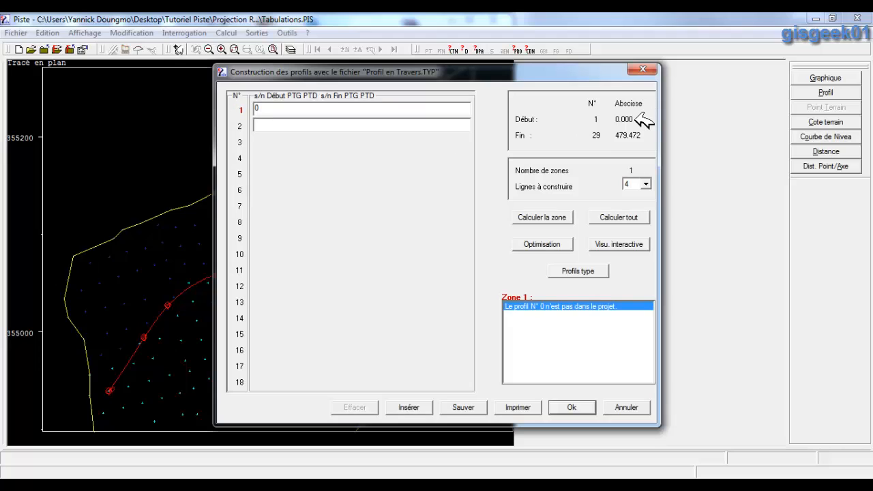
{"action": "type", "text": "PT PT"}
{"action": "type", "text": "479."}
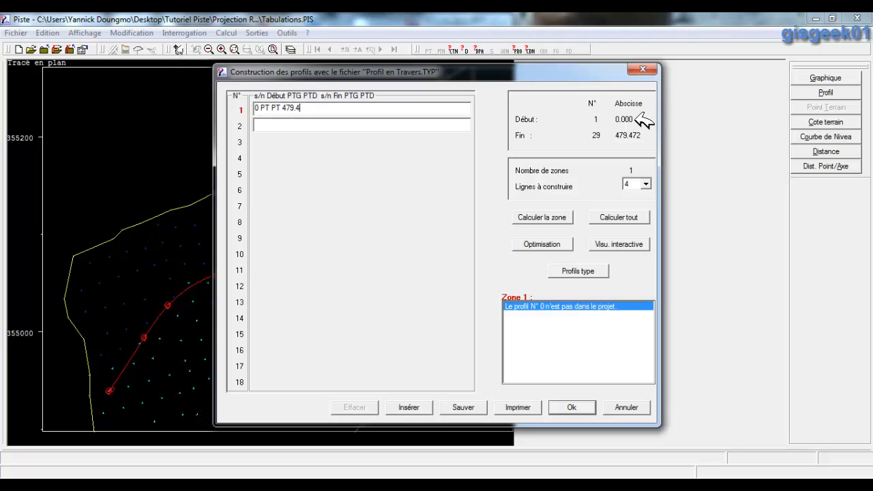
{"action": "type", "text": "472 PT PT"}
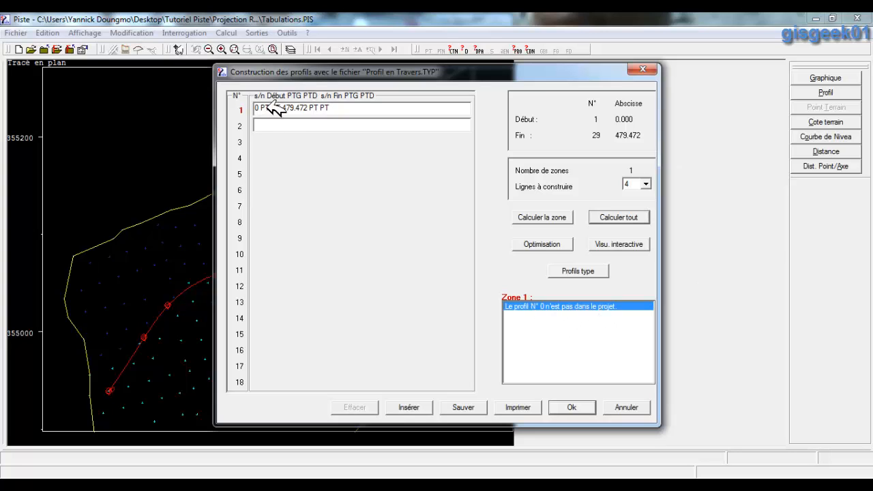
{"action": "key", "text": "BackSpace"}
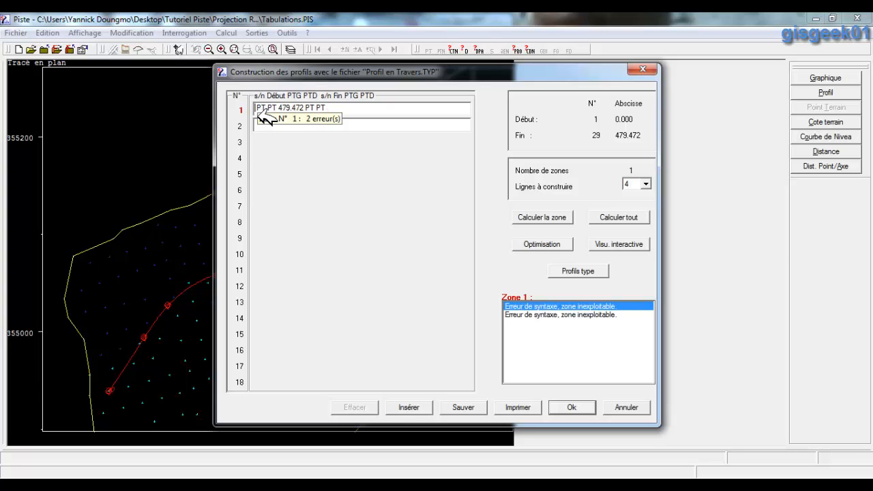
{"action": "type", "text": "1"}
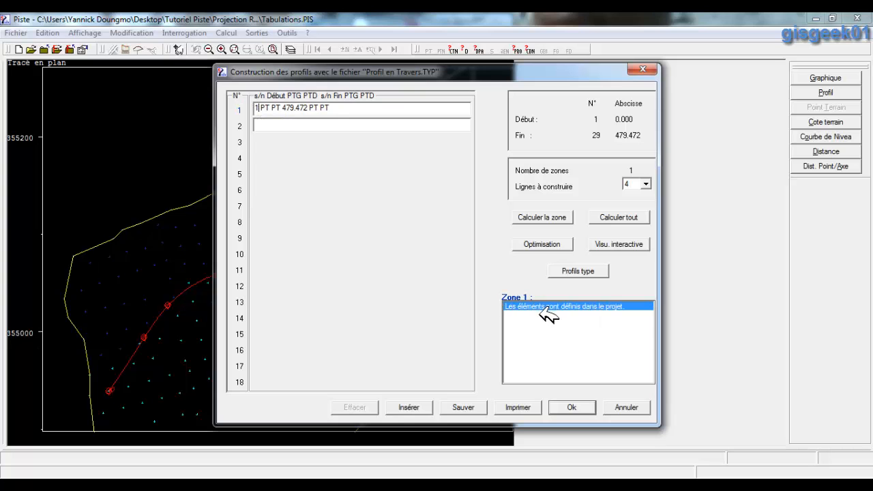
Calculate all the project profiles and review the construction report down to its summary tables
{"action": "left_click", "coordinate": [611, 221]}
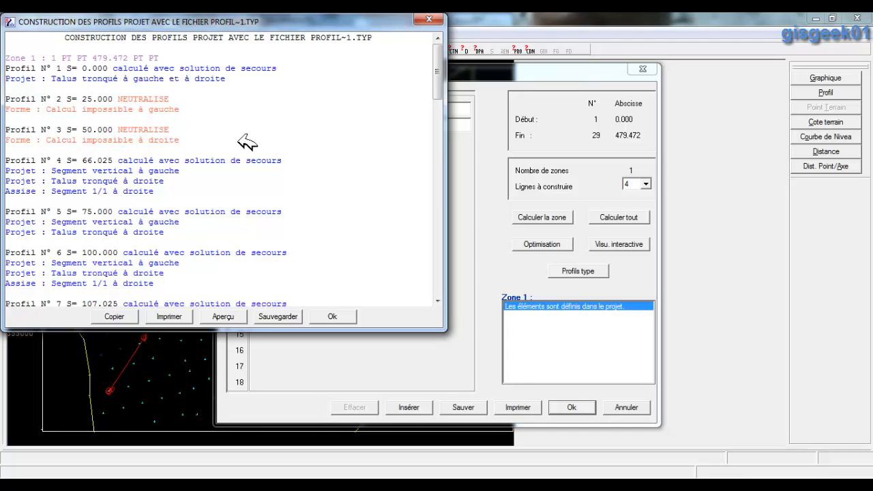
{"action": "left_click_drag", "start_coordinate": [185, 35], "coordinate": [218, 64]}
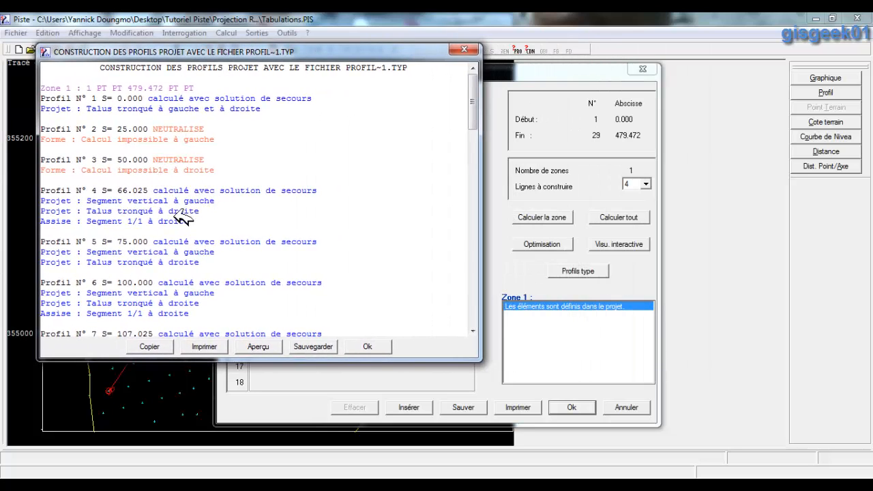
{"action": "scroll", "coordinate": [144, 147], "scroll_direction": "down", "scroll_amount": 18}
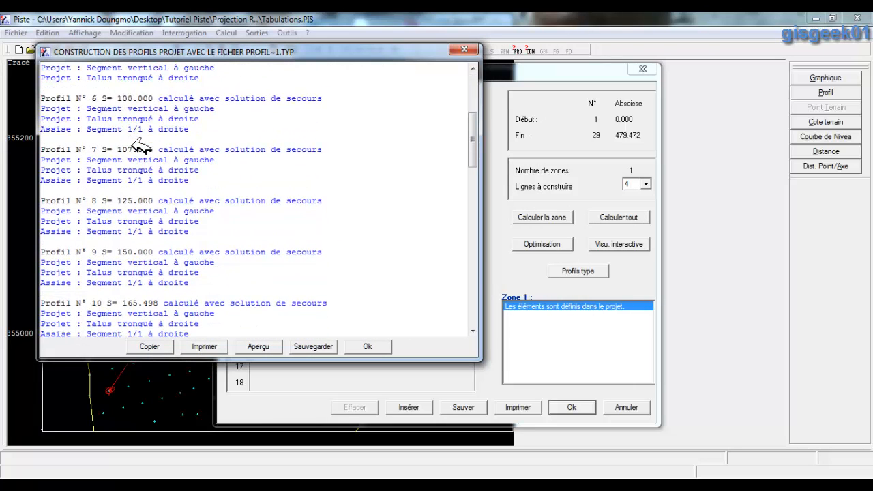
{"action": "scroll", "coordinate": [140, 150], "scroll_direction": "up", "scroll_amount": 3}
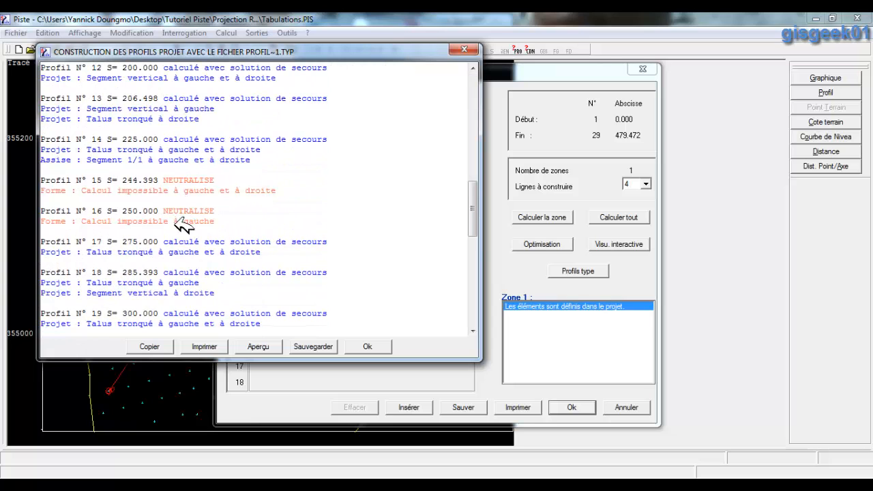
{"action": "scroll", "coordinate": [195, 189], "scroll_direction": "down", "scroll_amount": 14}
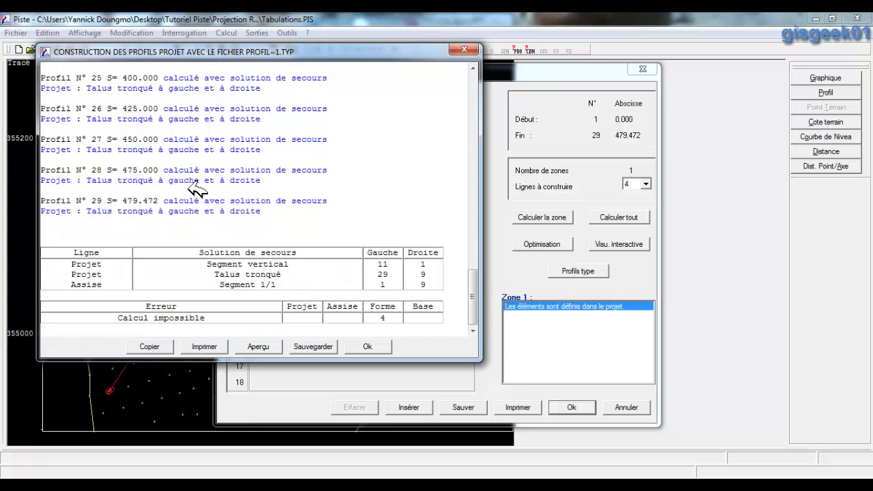
Review the construction report from its summary tables back up to profile 1, and close the report
{"action": "scroll", "coordinate": [196, 189], "scroll_direction": "up", "scroll_amount": 12}
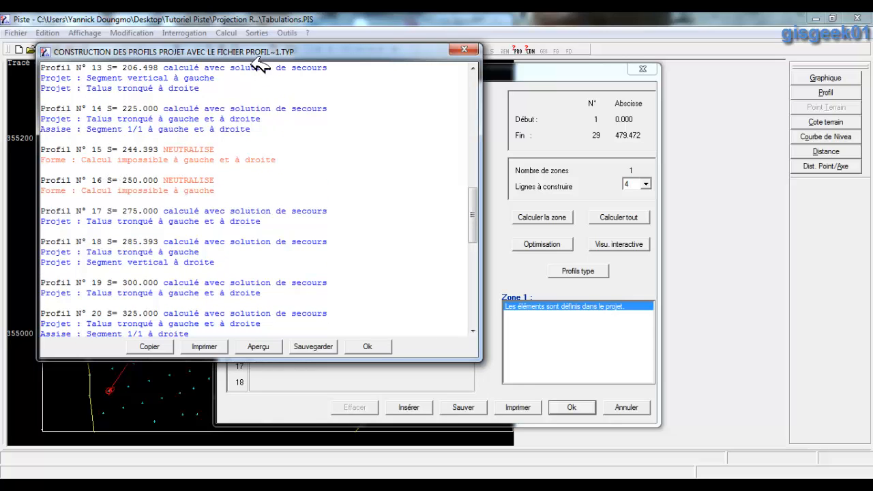
{"action": "left_click_drag", "start_coordinate": [258, 60], "coordinate": [221, 51]}
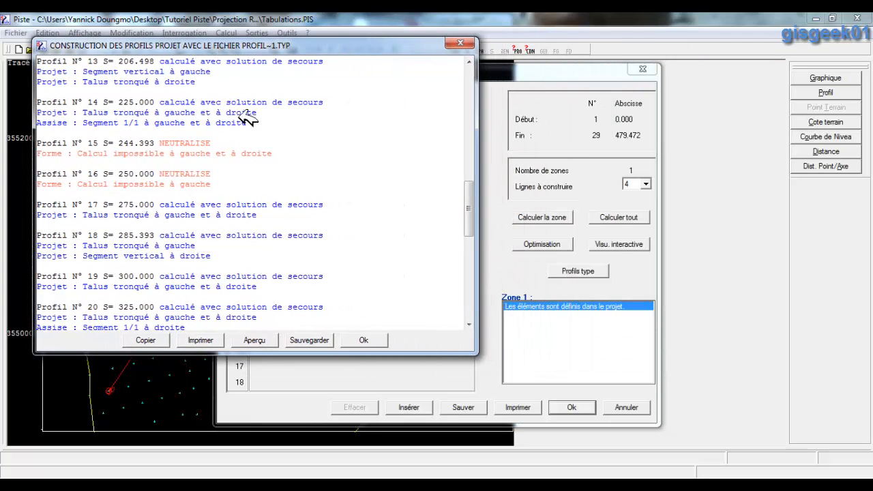
{"action": "scroll", "coordinate": [252, 134], "scroll_direction": "up", "scroll_amount": 10}
{"action": "scroll", "coordinate": [252, 135], "scroll_direction": "up", "scroll_amount": 9}
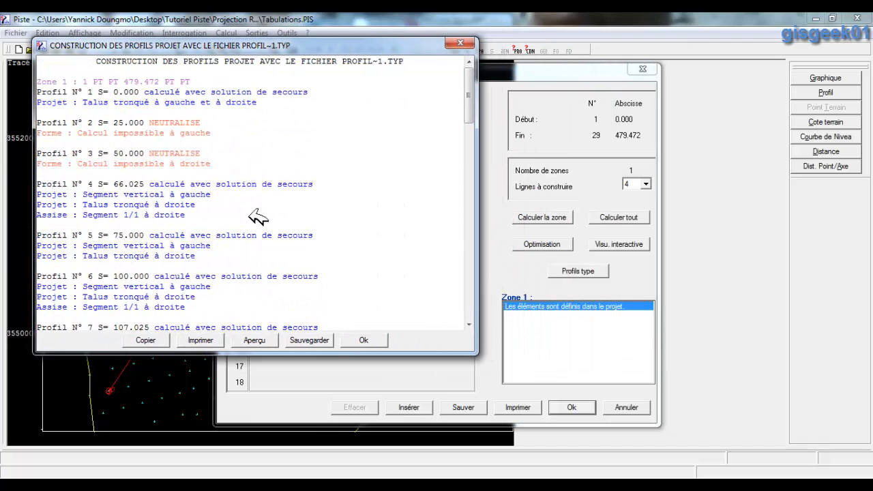
{"action": "left_click", "coordinate": [368, 340]}
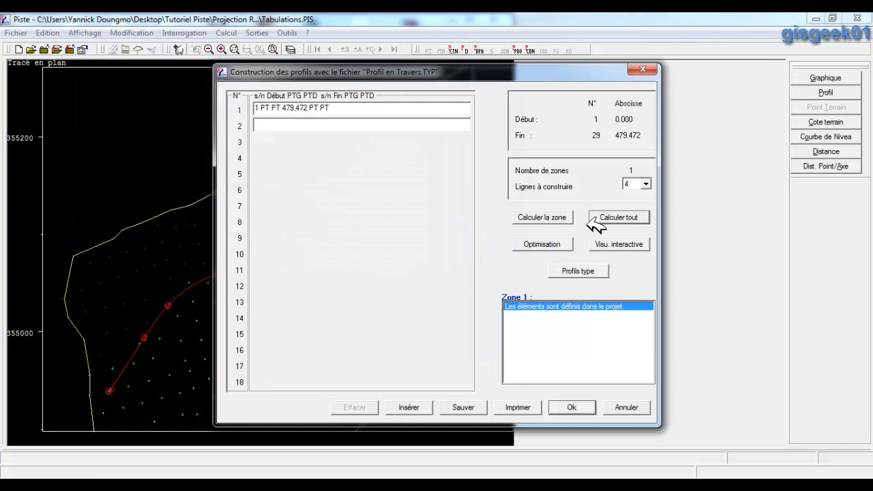
Step through the zone's project profiles one by one in the interactive view, cycling through the whole alignment more than once
{"action": "left_click", "coordinate": [543, 219]}
{"action": "left_click", "coordinate": [618, 246]}
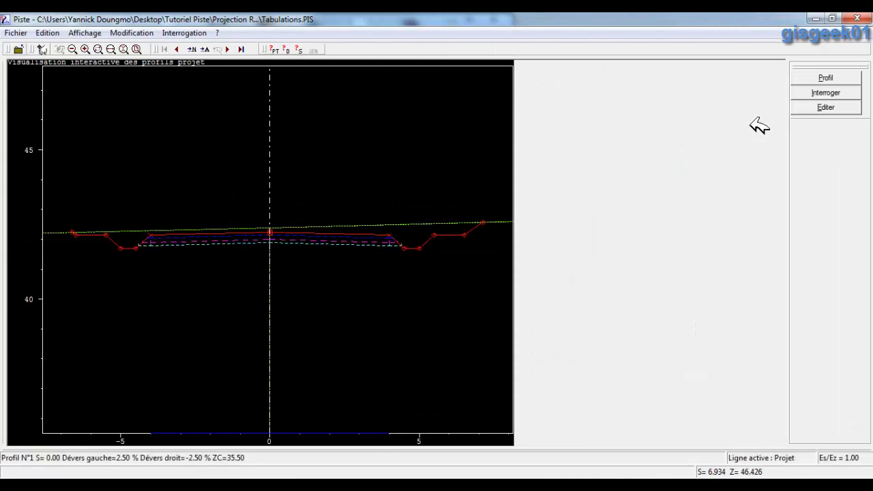
{"action": "left_click", "coordinate": [230, 51]}
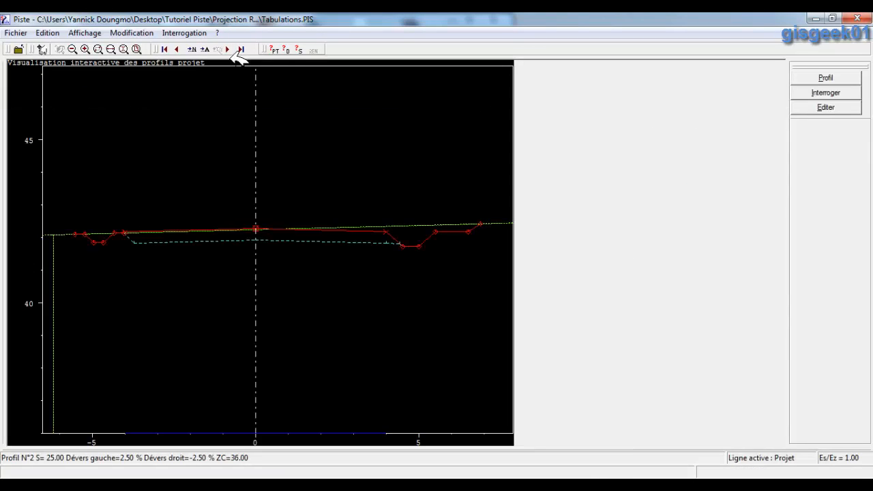
{"action": "left_click", "coordinate": [231, 52]}
{"action": "left_click", "coordinate": [230, 52]}
{"action": "left_click", "coordinate": [230, 52]}
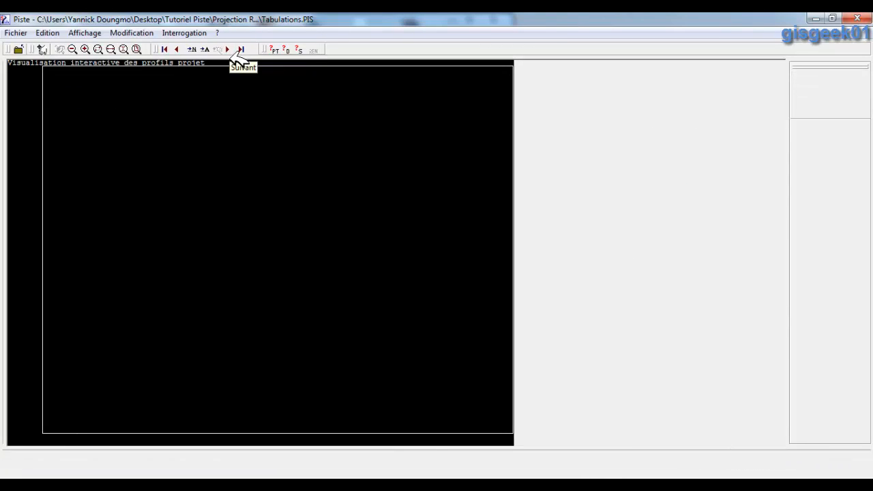
{"action": "left_click", "coordinate": [230, 52]}
{"action": "left_click", "coordinate": [230, 51]}
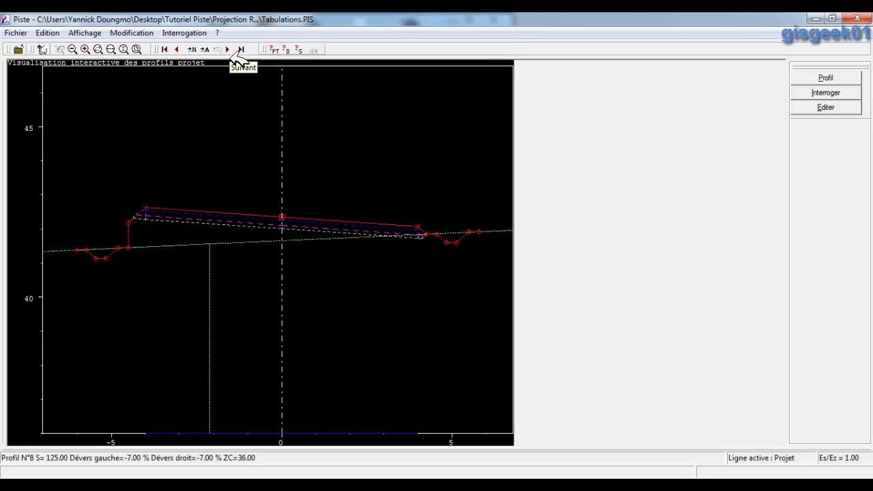
{"action": "left_click", "coordinate": [230, 52]}
{"action": "left_click", "coordinate": [231, 51]}
{"action": "left_click", "coordinate": [230, 52]}
{"action": "left_click", "coordinate": [231, 52]}
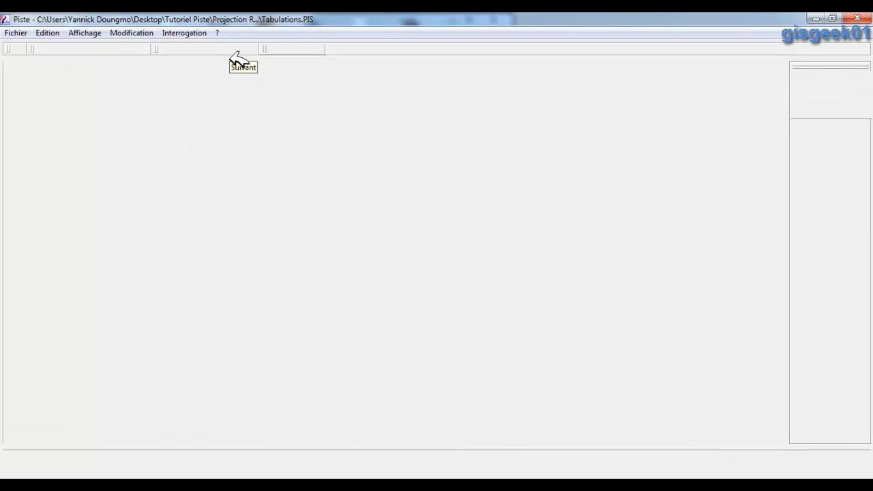
{"action": "left_click", "coordinate": [230, 52]}
{"action": "left_click", "coordinate": [230, 51]}
{"action": "left_click", "coordinate": [230, 52]}
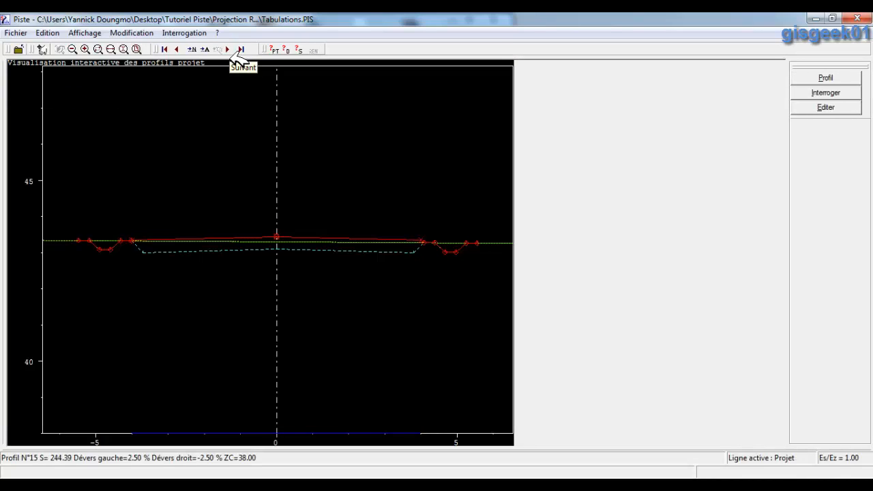
{"action": "left_click", "coordinate": [230, 51]}
{"action": "left_click", "coordinate": [230, 52]}
{"action": "left_click", "coordinate": [231, 52]}
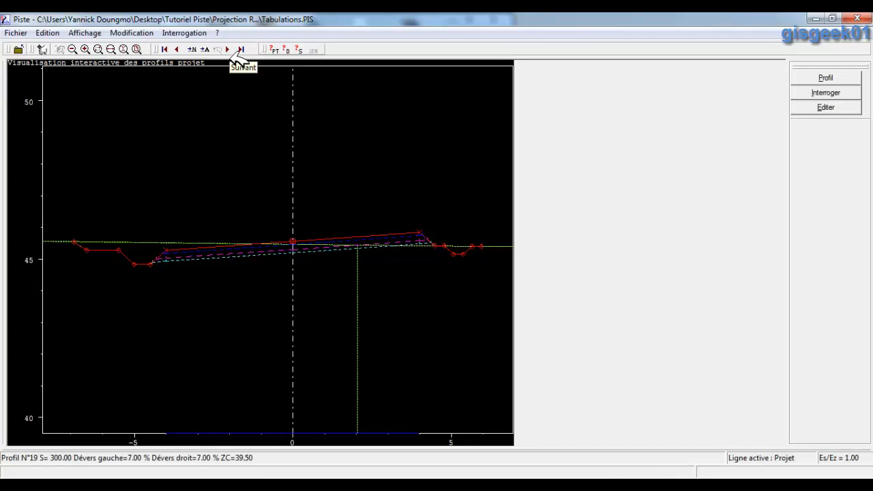
{"action": "left_click", "coordinate": [231, 52]}
{"action": "left_click", "coordinate": [231, 52]}
{"action": "left_click", "coordinate": [230, 52]}
{"action": "left_click", "coordinate": [230, 51]}
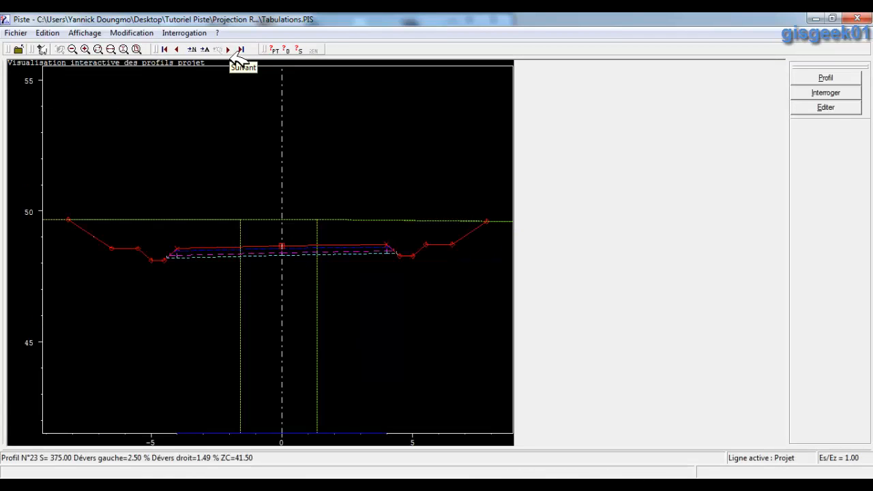
{"action": "left_click", "coordinate": [230, 52]}
{"action": "left_click", "coordinate": [230, 52]}
{"action": "left_click", "coordinate": [230, 52]}
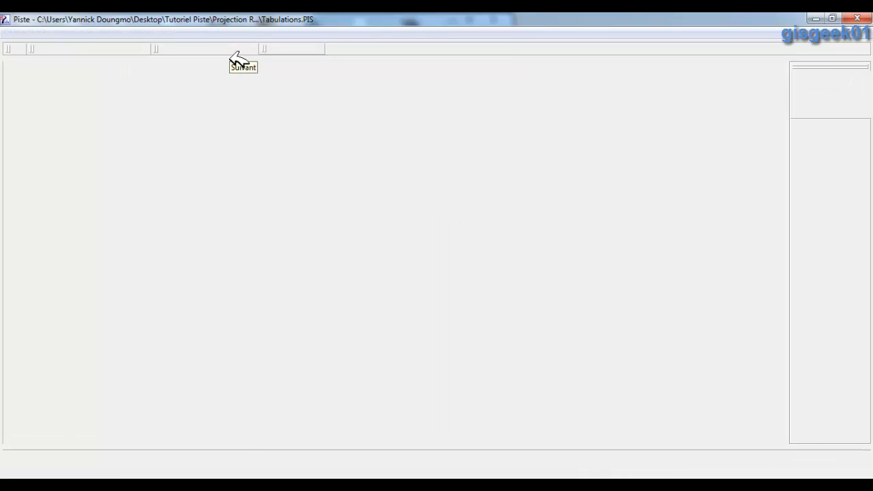
{"action": "left_click", "coordinate": [230, 51]}
{"action": "left_click", "coordinate": [230, 52]}
{"action": "left_click", "coordinate": [230, 52]}
{"action": "left_click", "coordinate": [230, 52]}
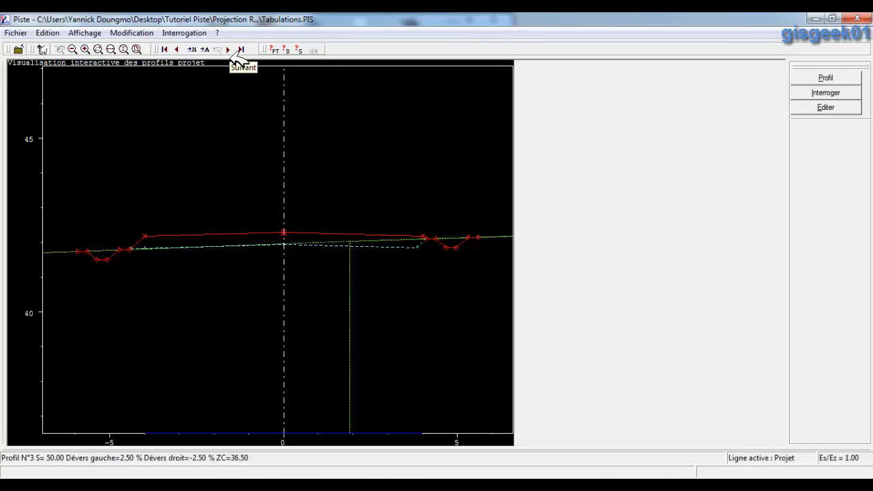
{"action": "left_click", "coordinate": [231, 53]}
{"action": "left_click", "coordinate": [231, 53]}
{"action": "left_click", "coordinate": [230, 53]}
{"action": "left_click", "coordinate": [231, 52]}
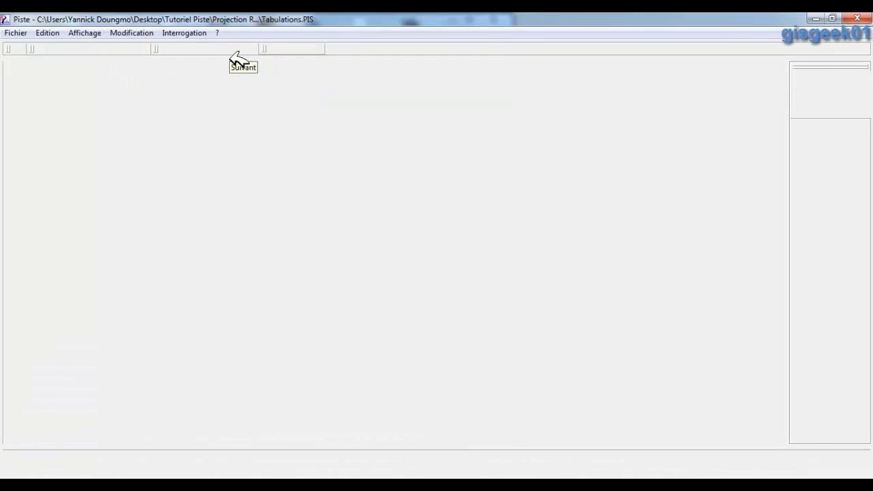
{"action": "left_click", "coordinate": [231, 53]}
{"action": "left_click", "coordinate": [231, 52]}
{"action": "left_click", "coordinate": [230, 53]}
{"action": "left_click", "coordinate": [231, 52]}
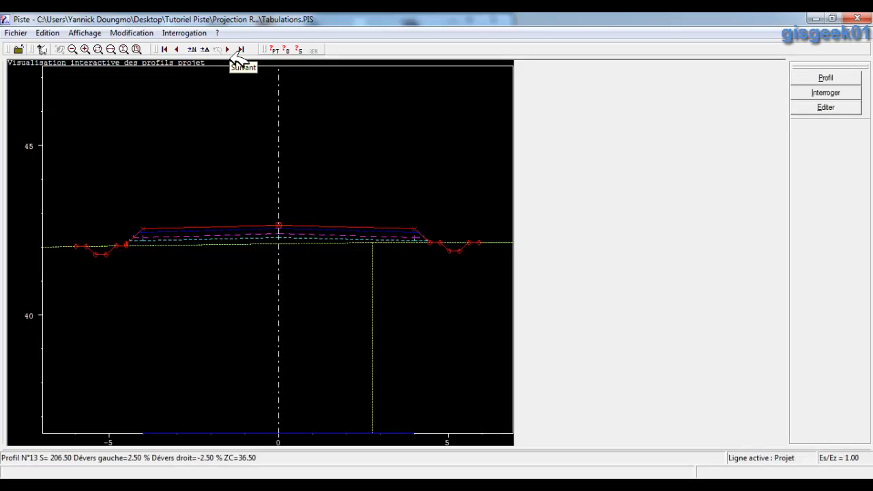
{"action": "left_click", "coordinate": [230, 52]}
{"action": "left_click", "coordinate": [230, 53]}
{"action": "left_click", "coordinate": [230, 53]}
{"action": "left_click", "coordinate": [230, 53]}
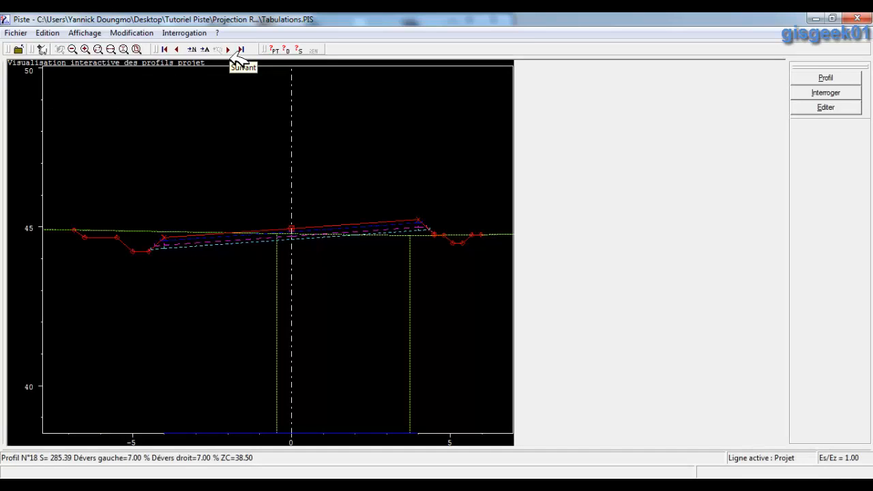
{"action": "left_click", "coordinate": [231, 53]}
{"action": "left_click", "coordinate": [230, 53]}
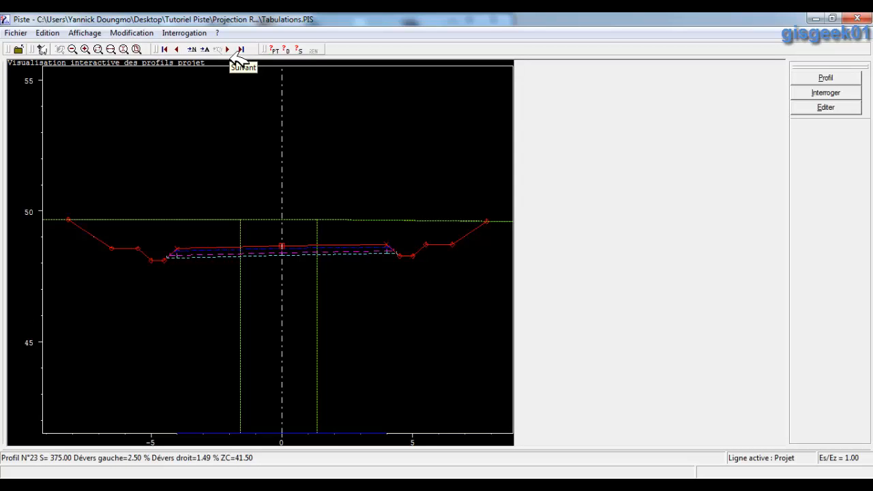
{"action": "left_click", "coordinate": [231, 53]}
{"action": "left_click", "coordinate": [231, 52]}
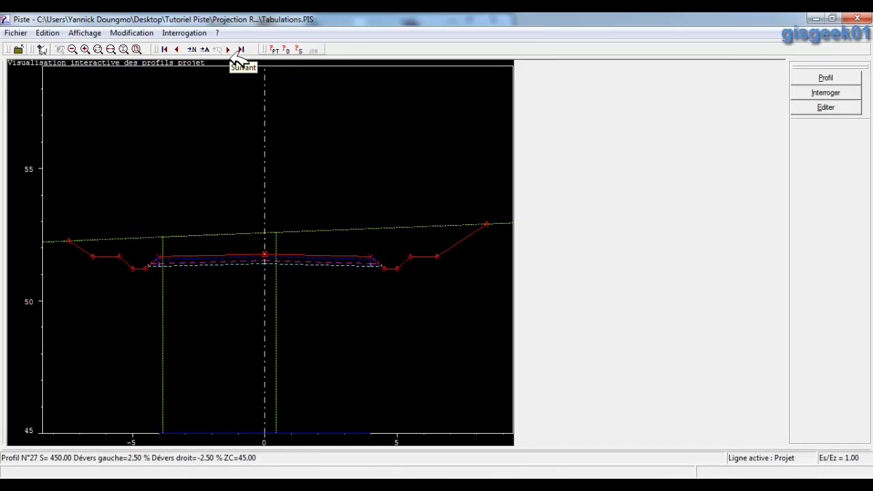
{"action": "left_click", "coordinate": [231, 52]}
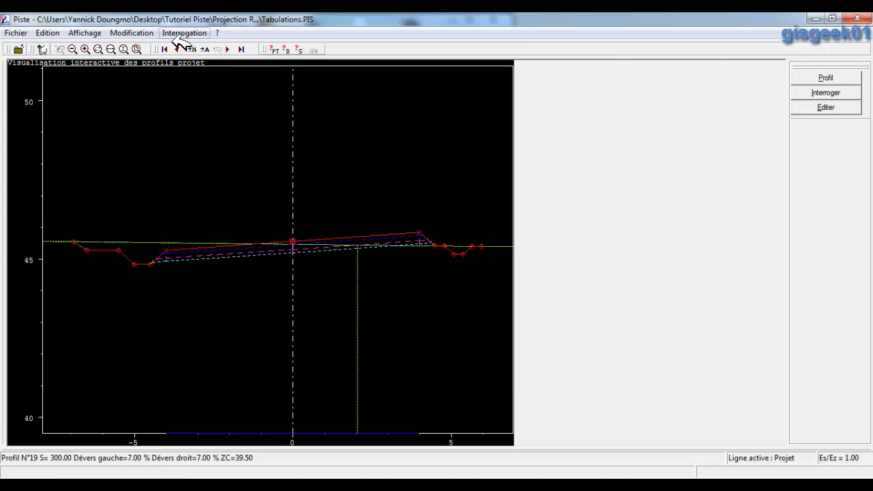
Leave the interactive profile view, close the construction report and accept the project profile construction
{"action": "left_click", "coordinate": [853, 19]}
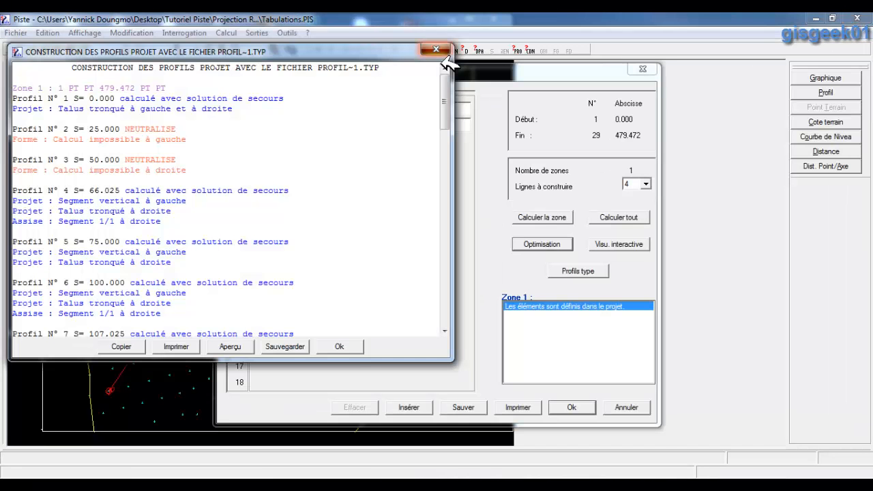
{"action": "left_click", "coordinate": [440, 52]}
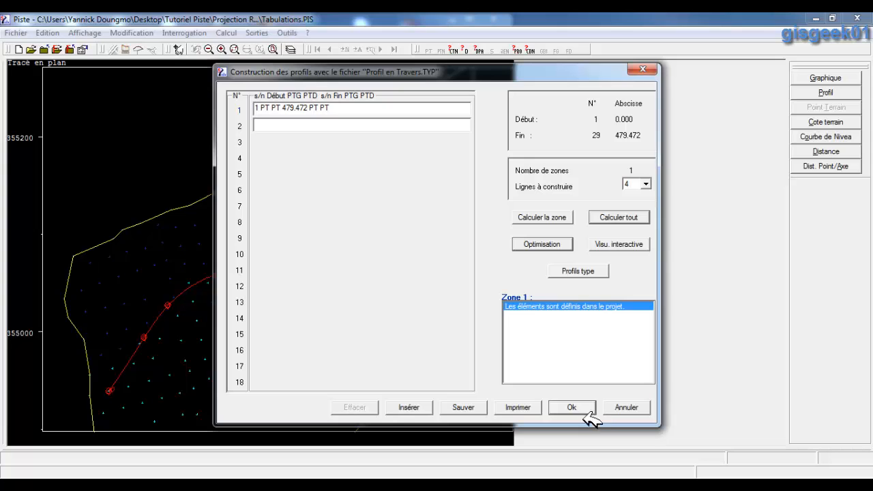
{"action": "left_click", "coordinate": [583, 411]}
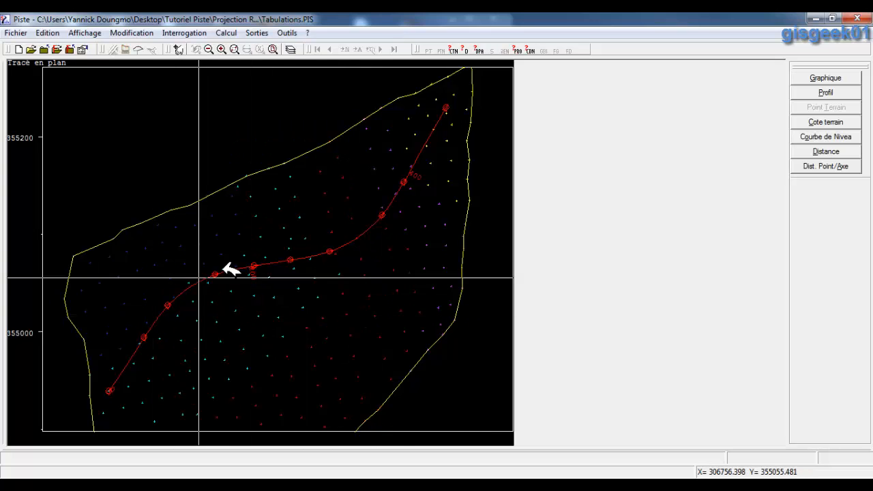
Calculate the perspectives with an interval of 50 and a user height of 1.75, keeping the default perspectives title
{"action": "left_click", "coordinate": [226, 34]}
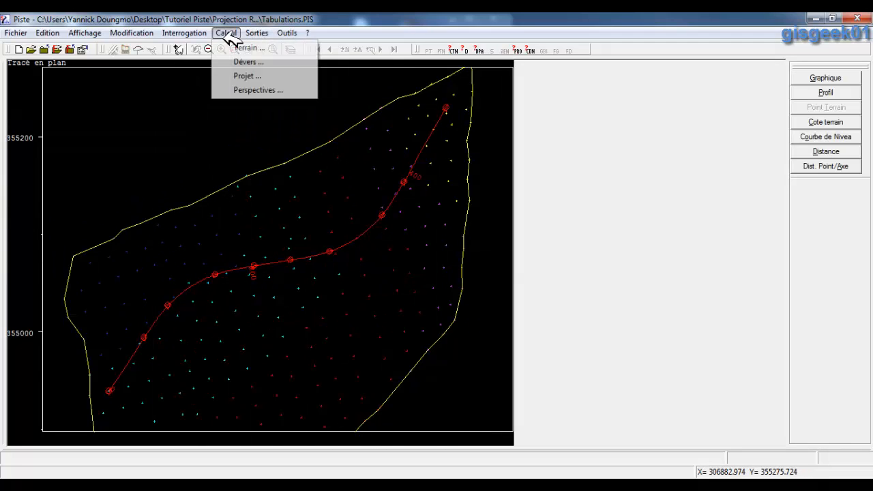
{"action": "left_click", "coordinate": [275, 91]}
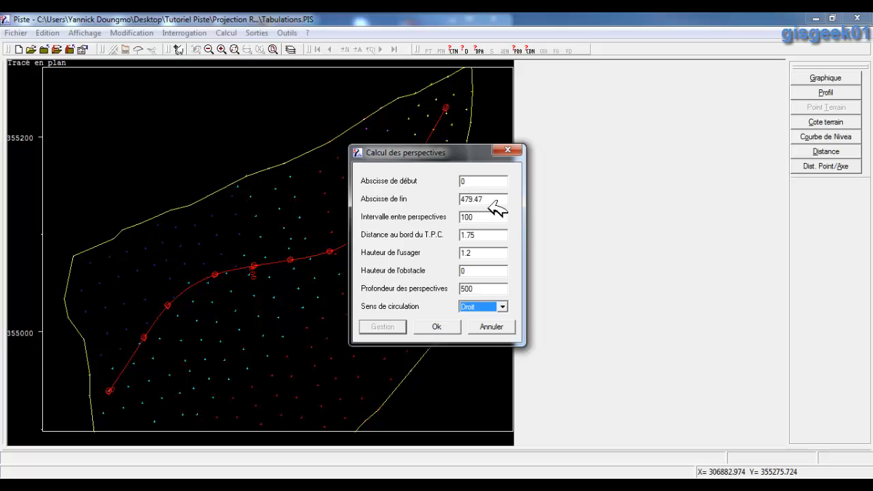
{"action": "double_click", "coordinate": [477, 219]}
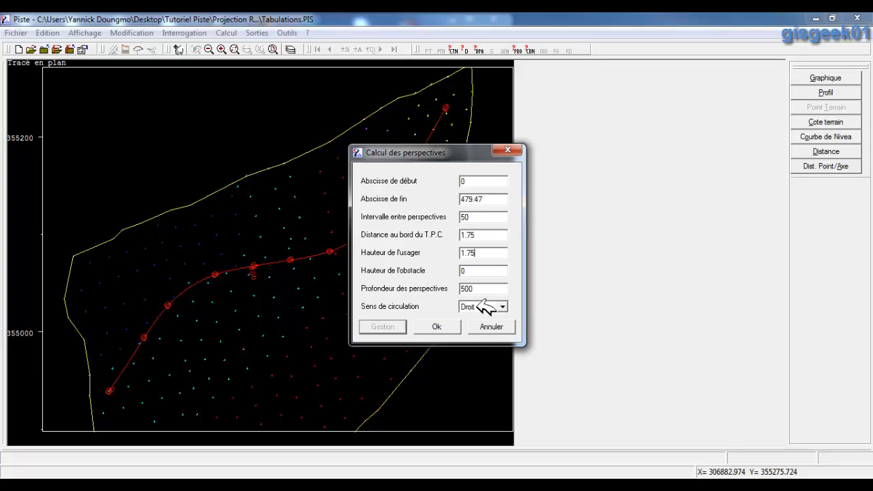
{"action": "left_click", "coordinate": [438, 327]}
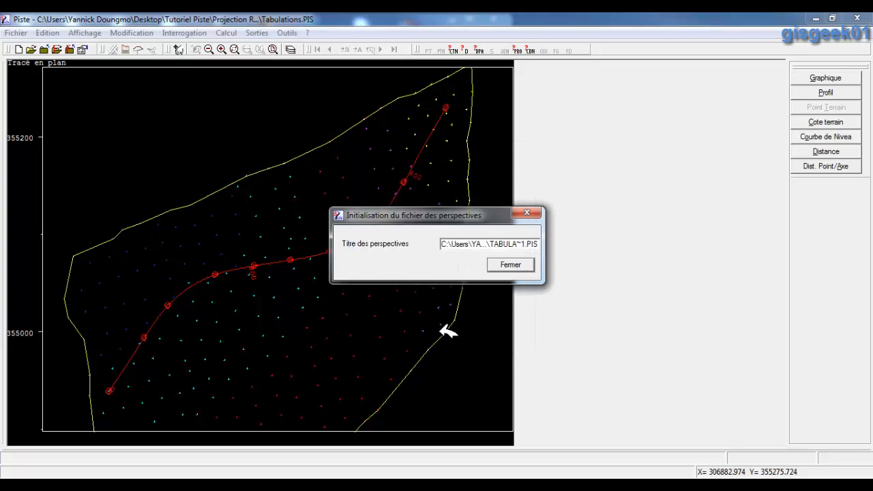
{"action": "left_click", "coordinate": [510, 265]}
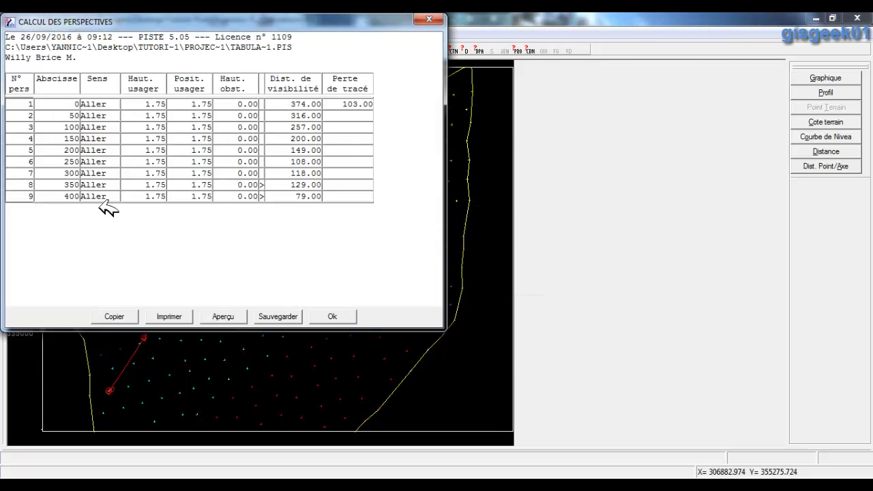
Examine the perspectives results table in a maximized print preview, and close the preview and the report
{"action": "left_click", "coordinate": [225, 318]}
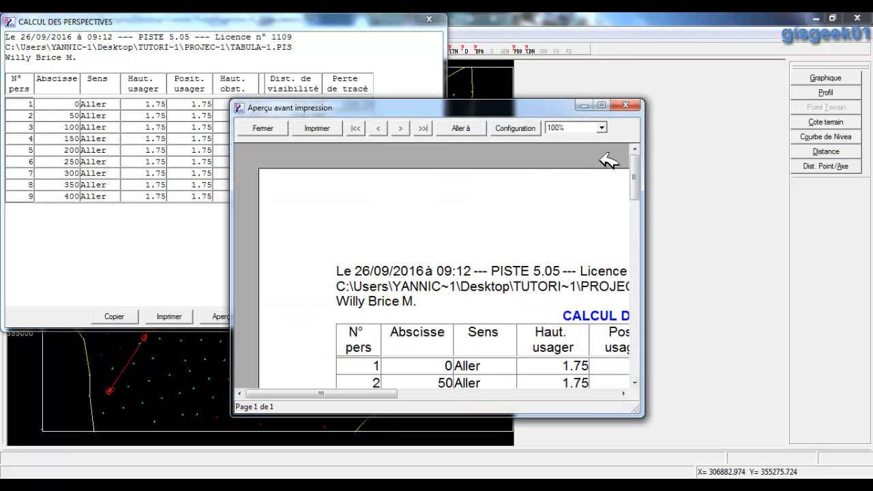
{"action": "left_click", "coordinate": [601, 105]}
{"action": "scroll", "coordinate": [294, 238], "scroll_direction": "down", "scroll_amount": 3}
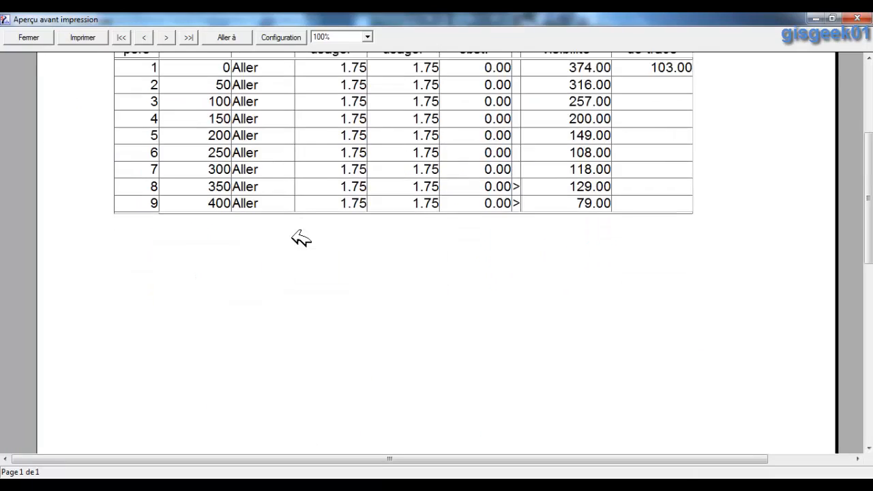
{"action": "scroll", "coordinate": [296, 235], "scroll_direction": "up", "scroll_amount": 3}
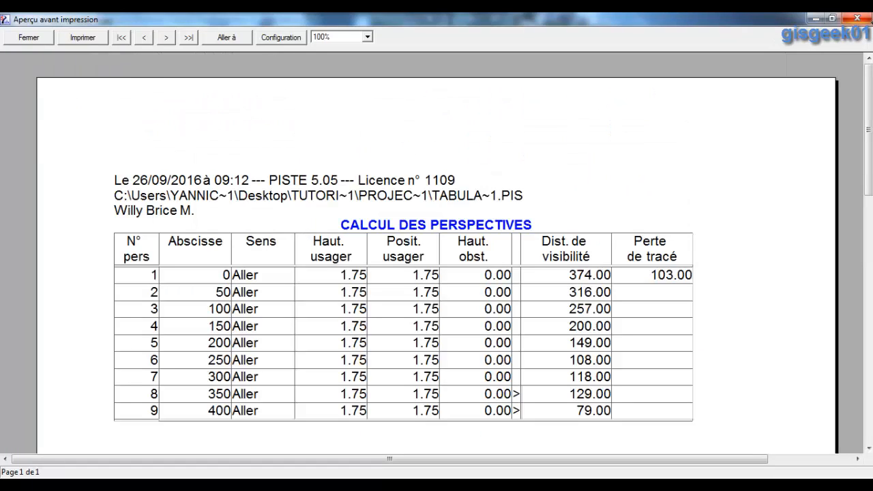
{"action": "left_click", "coordinate": [856, 19]}
{"action": "left_click", "coordinate": [334, 317]}
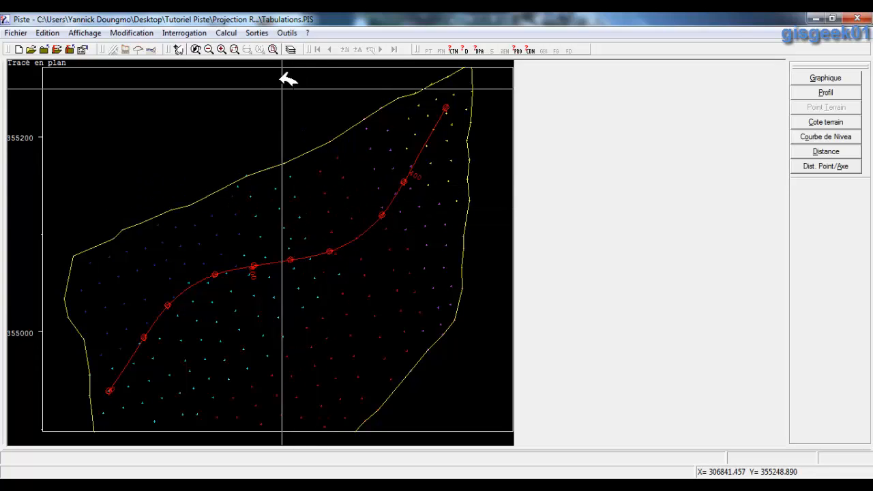
Display the calculated road perspective at abscissa 200 from the plan view
{"action": "left_click", "coordinate": [94, 35]}
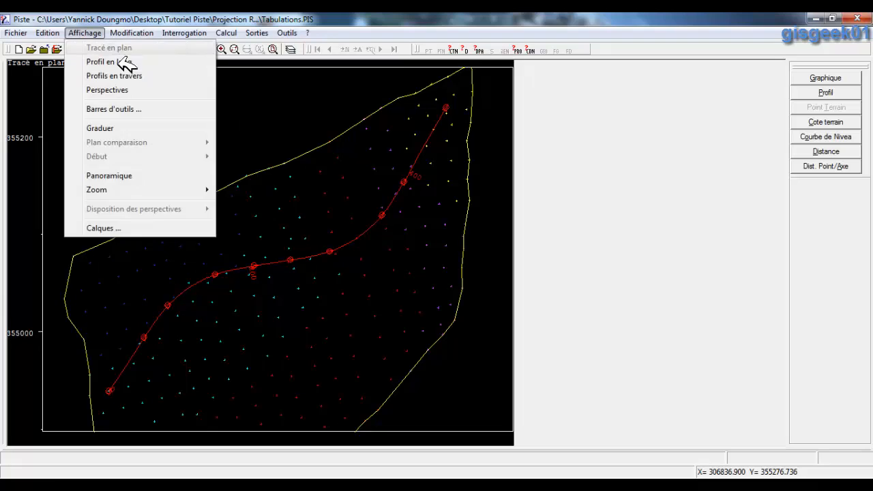
{"action": "left_click", "coordinate": [133, 91]}
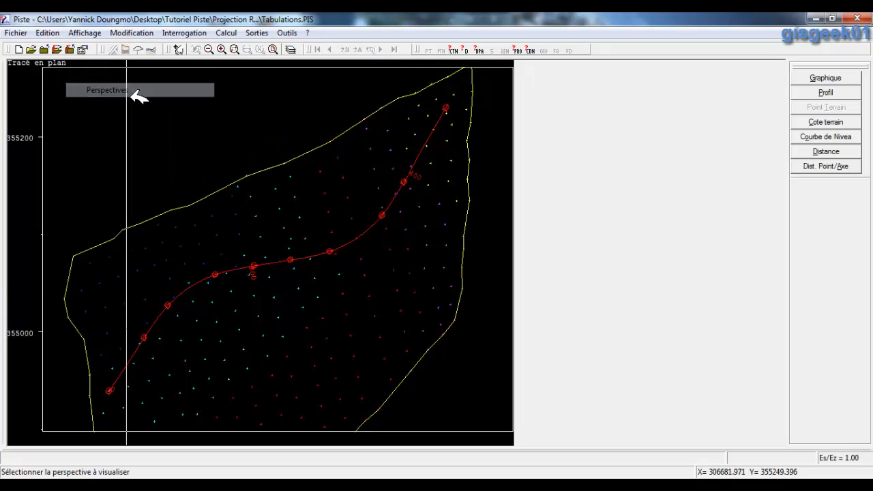
{"action": "left_click", "coordinate": [229, 205]}
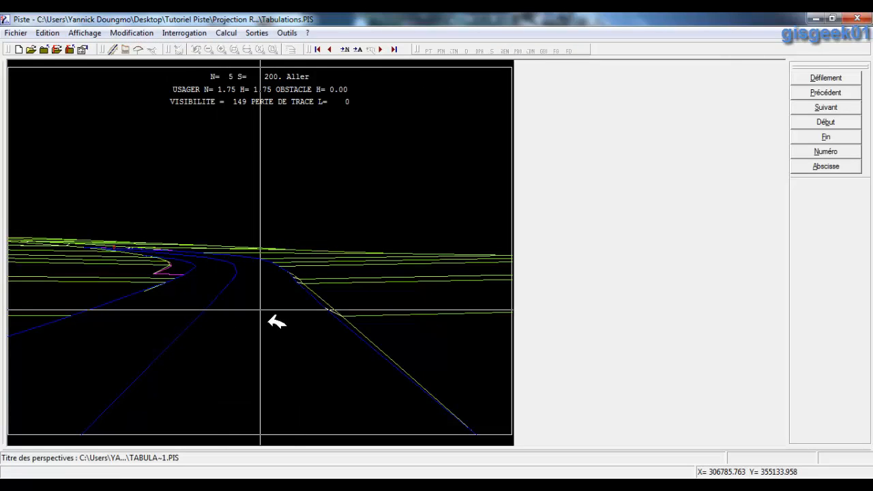
Play the calculated driver perspectives in continuous sequence along the road, and switch to the cross-section design view
{"action": "left_click", "coordinate": [828, 79]}
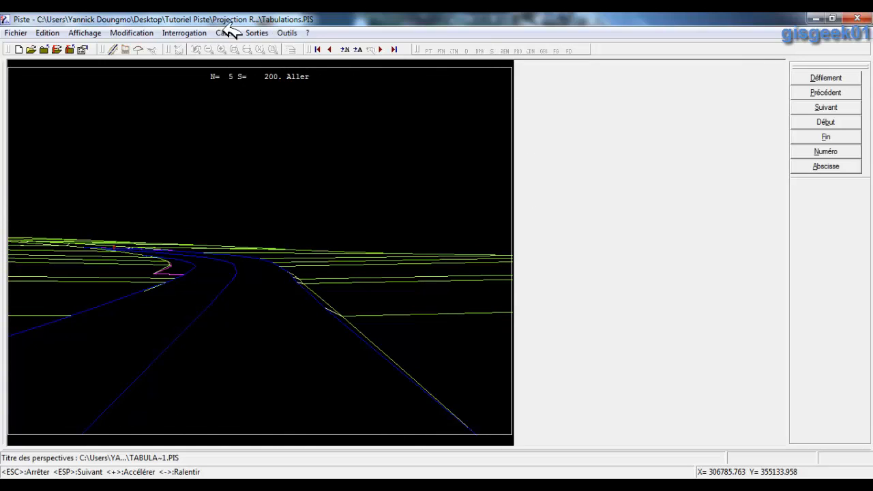
{"action": "left_click", "coordinate": [140, 50]}
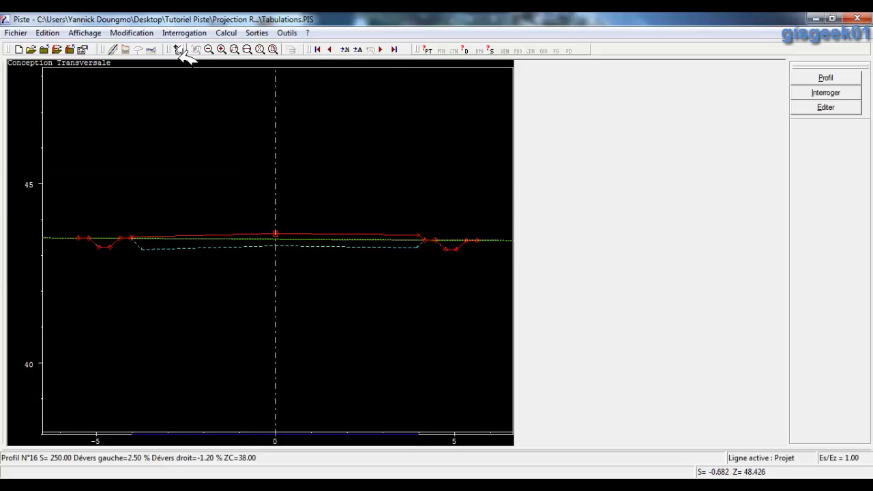
Return to the plan view and display the contour lines and dynamic elevations layers (Courbes de niveau, Cotes dynamiques)
{"action": "left_click", "coordinate": [113, 50]}
{"action": "left_click", "coordinate": [289, 50]}
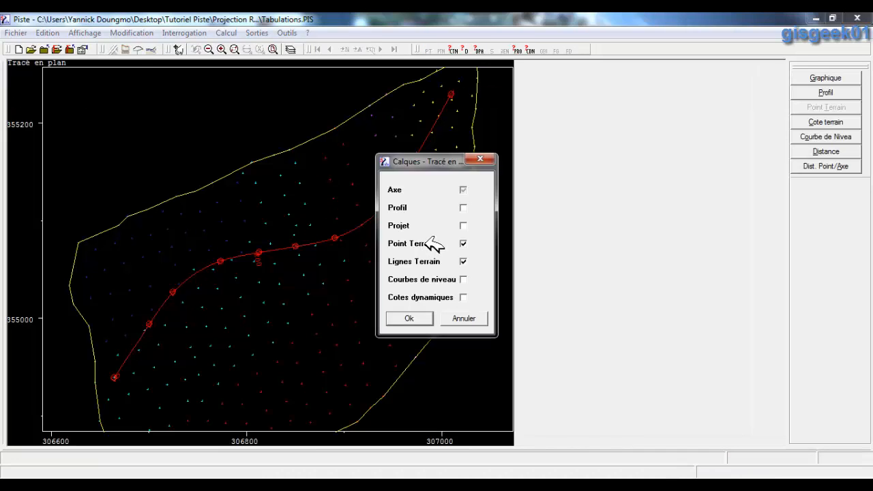
{"action": "left_click", "coordinate": [463, 279]}
{"action": "left_click", "coordinate": [409, 318]}
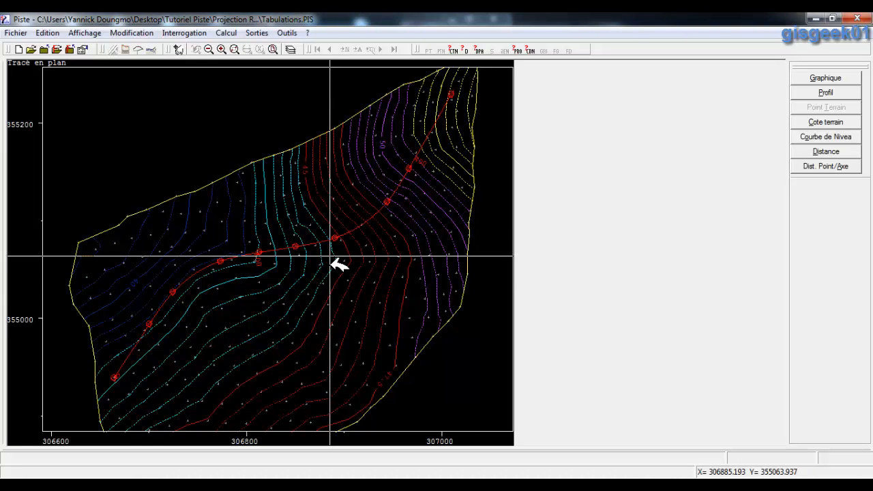
Hide the dynamic elevations and contour lines layers in the plan view
{"action": "left_click", "coordinate": [289, 49]}
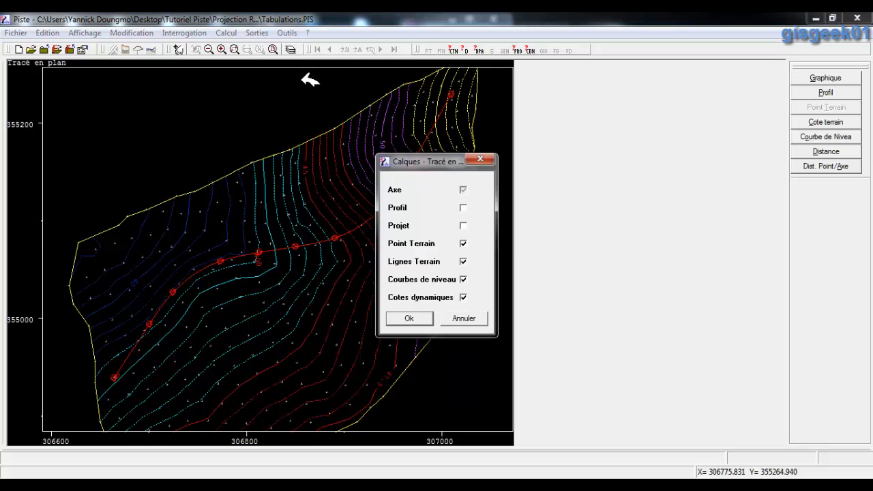
{"action": "left_click", "coordinate": [465, 298]}
{"action": "left_click", "coordinate": [463, 280]}
{"action": "left_click", "coordinate": [409, 318]}
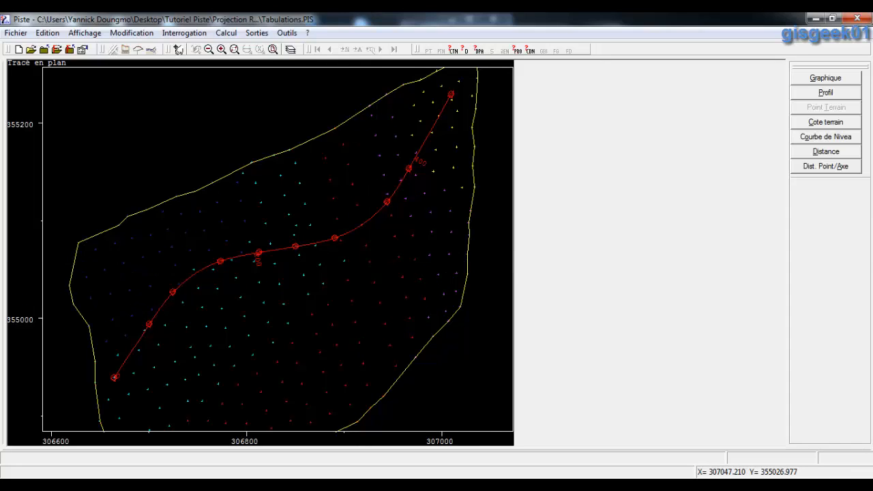
Switch to the Notepad course outline and select the line "5. Construction d'un Profil en Travers Projet"
{"action": "key", "text": "alt+Tab"}
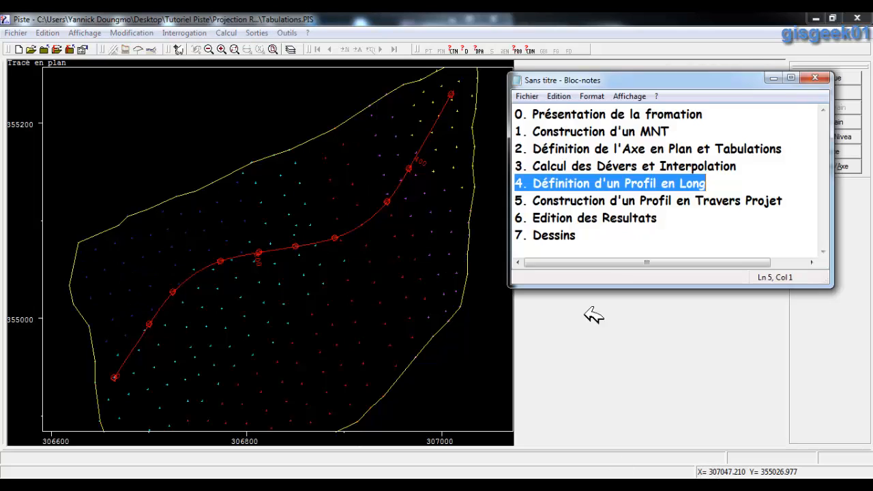
{"action": "left_click_drag", "start_coordinate": [787, 203], "coordinate": [512, 204]}
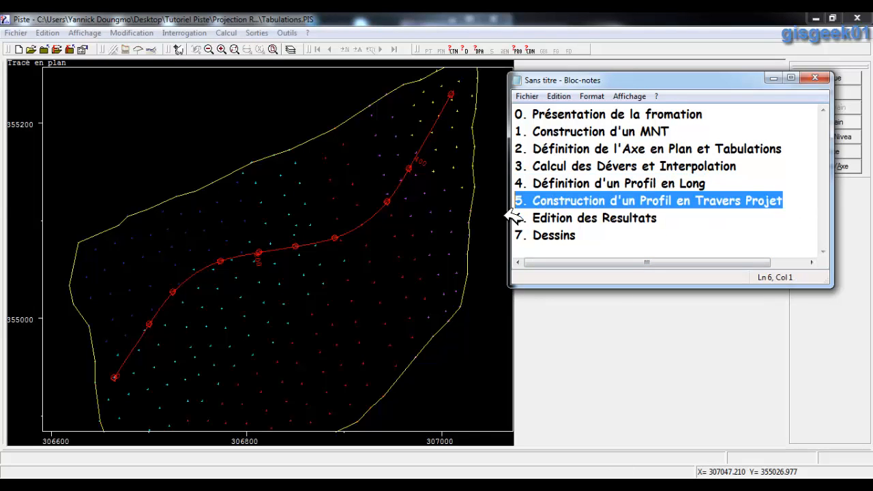
{"action": "right_click", "coordinate": [554, 219]}
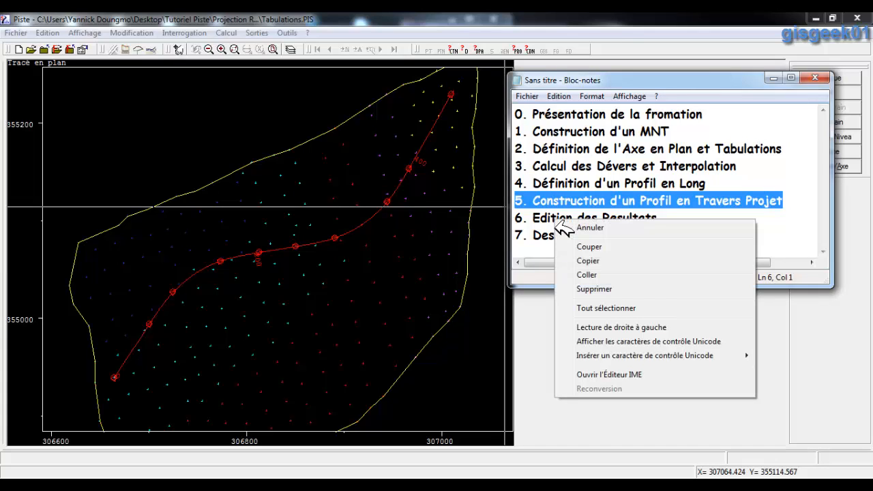